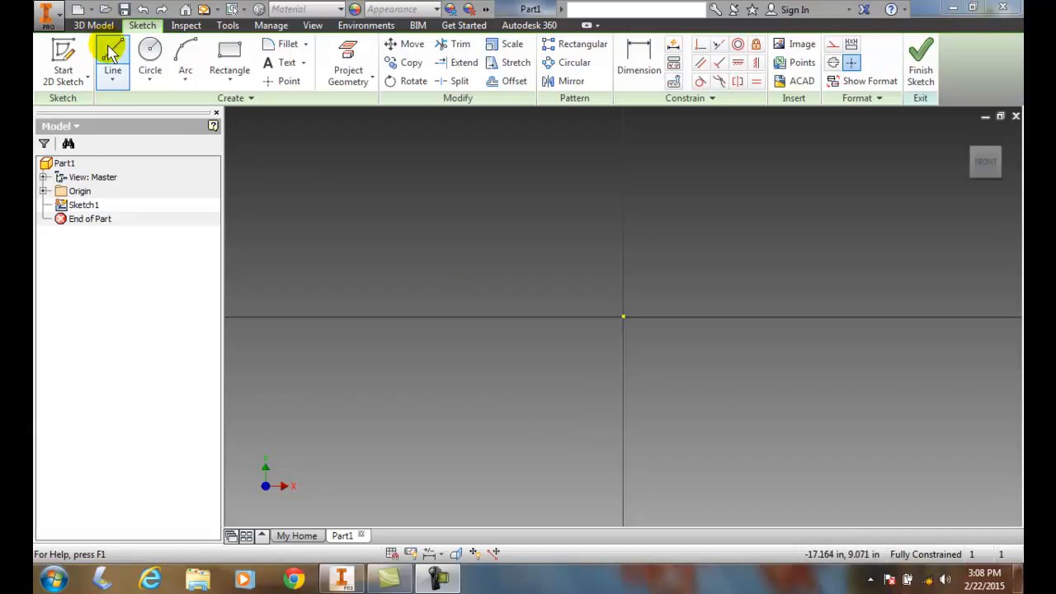
- Start the Line command and open Precise Input, set to indicate a point location by X and Y values
click(110, 53)
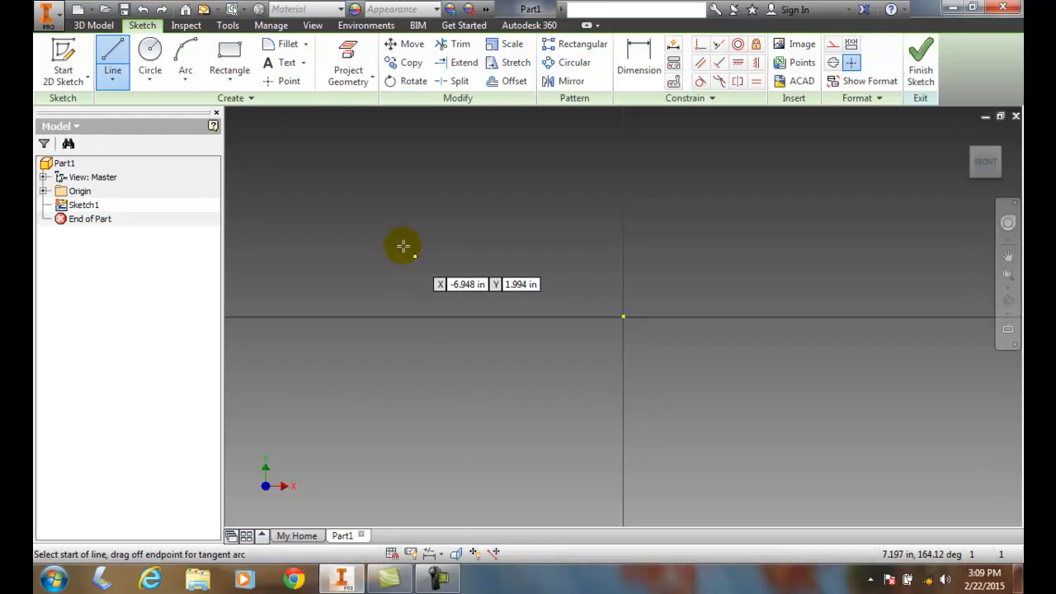
click(251, 99)
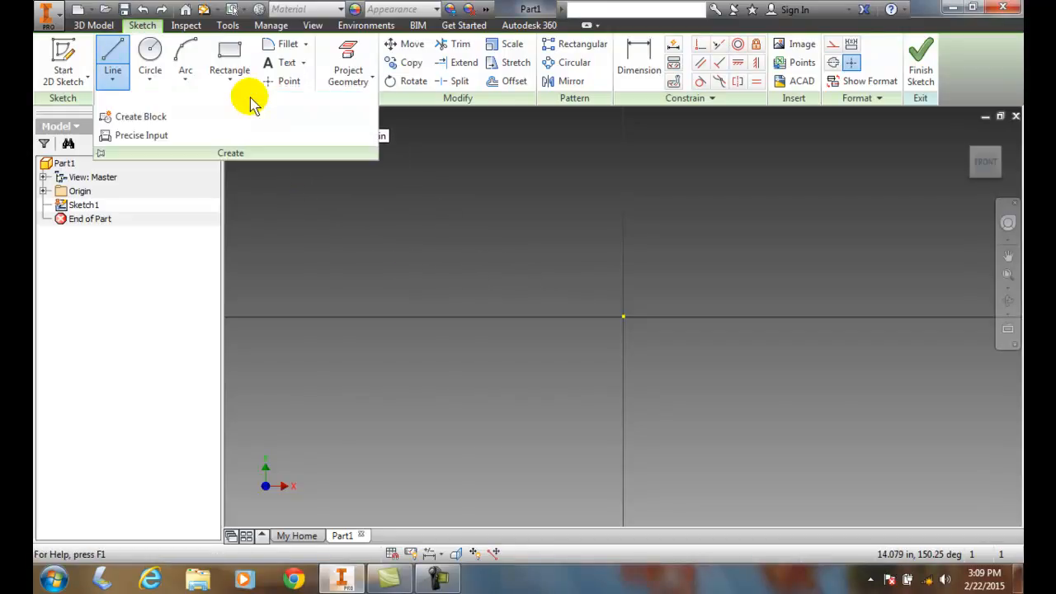
click(141, 138)
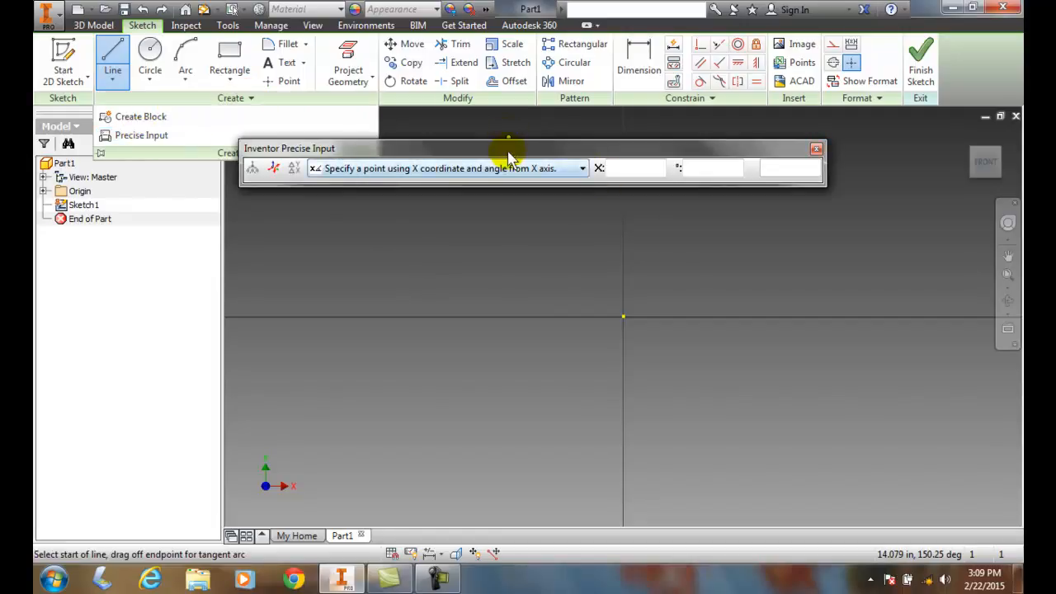
click(582, 169)
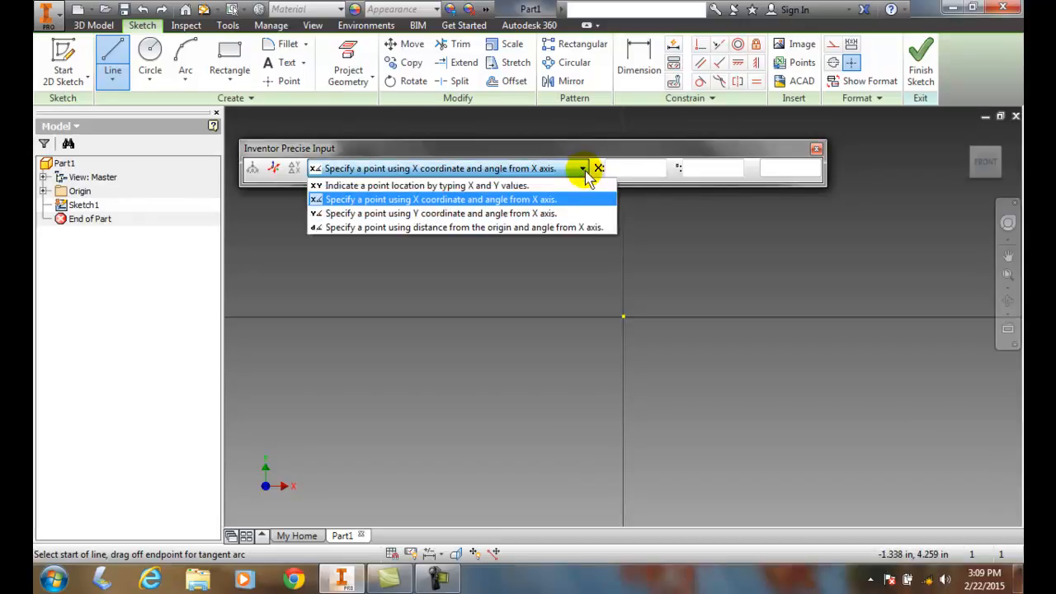
click(493, 186)
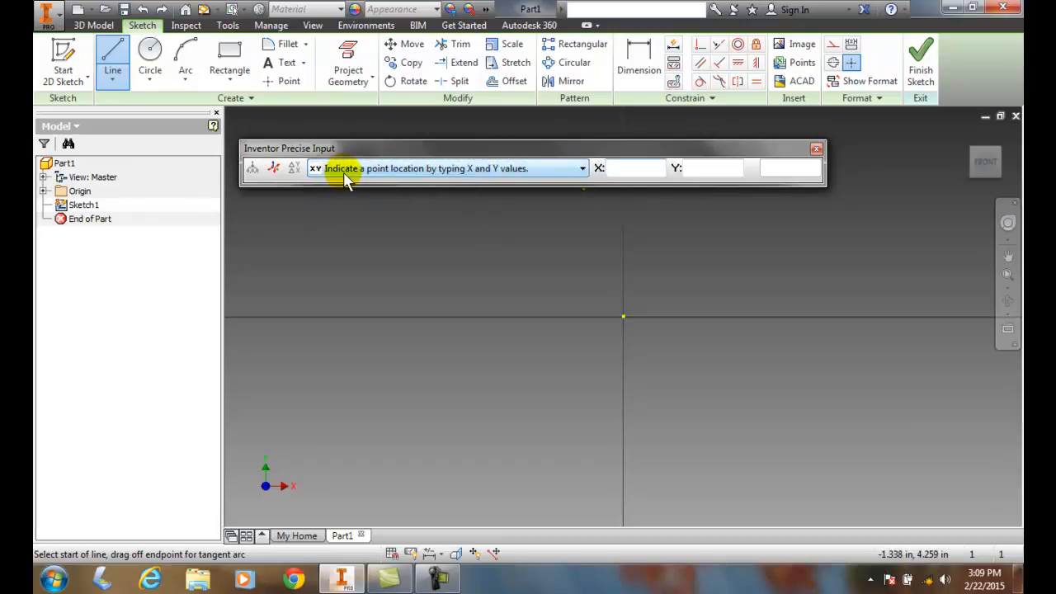
- Draw the first line from the origin (X 0, Y 0) to the point X 2, Y 2
click(610, 168)
text(0)
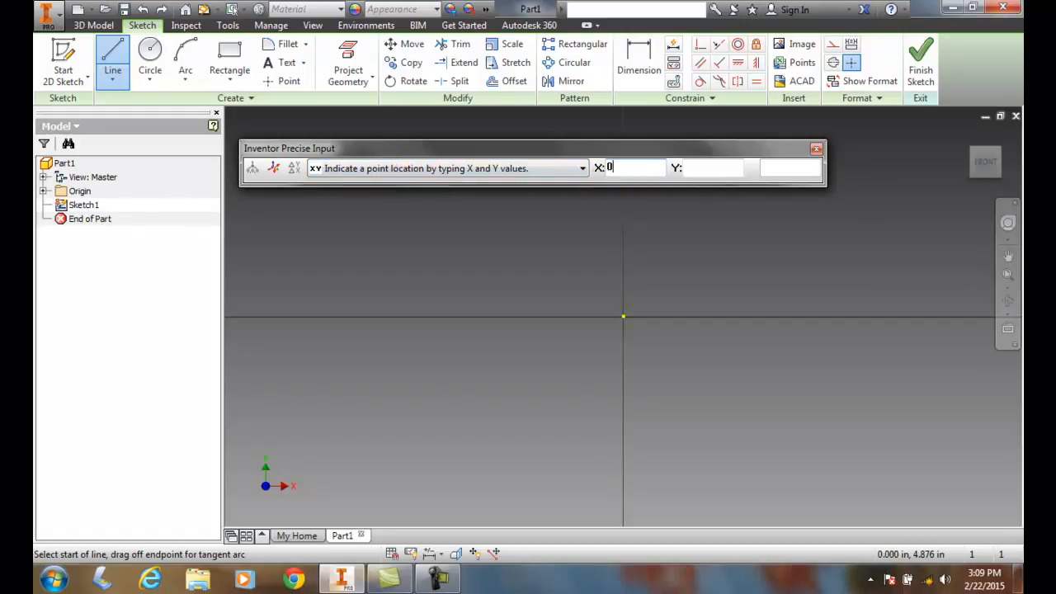
key(Tab)
text(0)
key(Return)
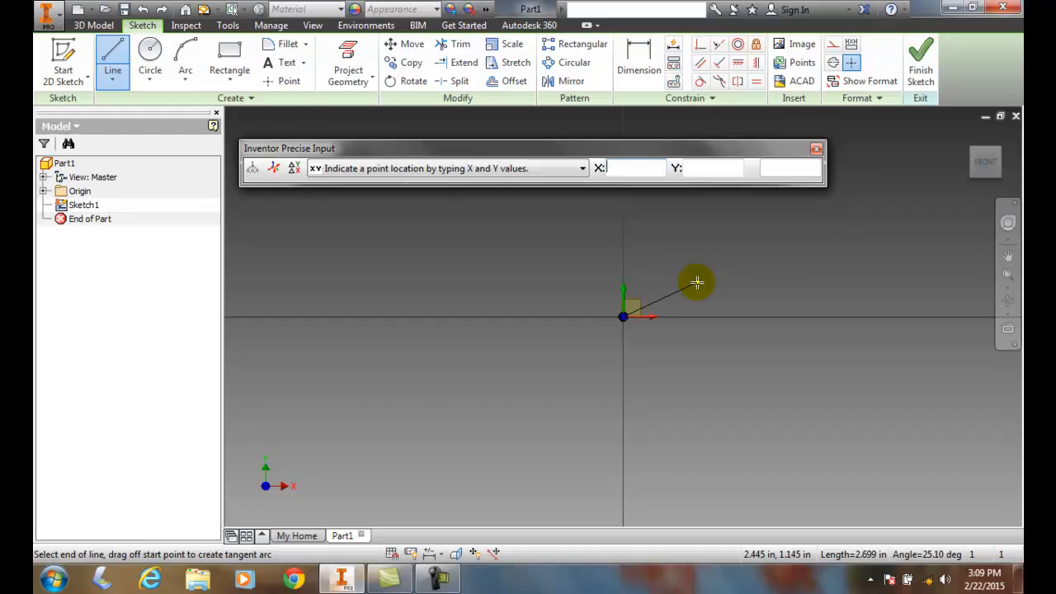
text(2)
key(Tab)
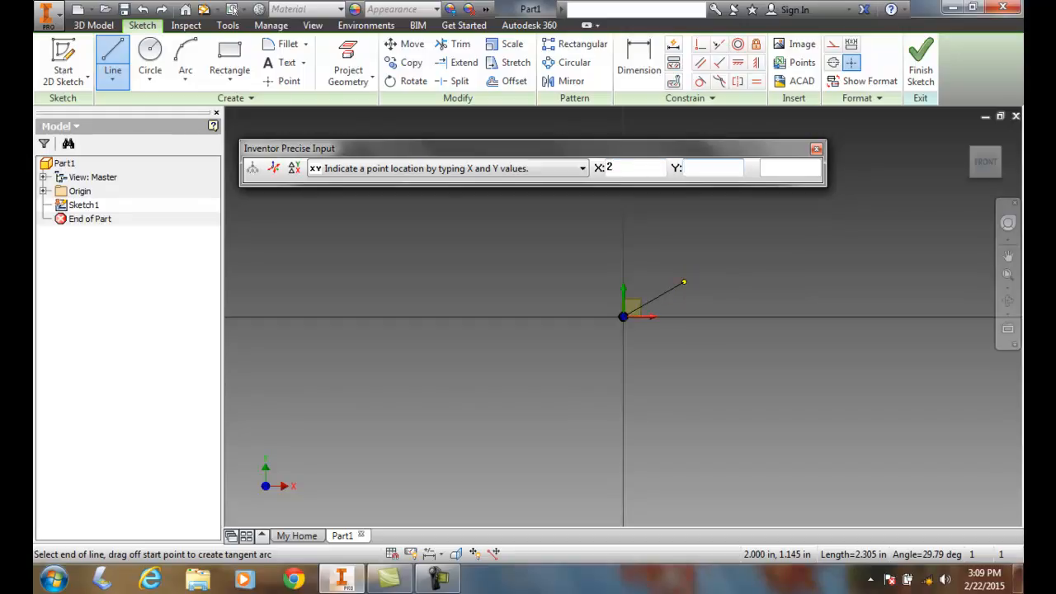
text(2)
key(Return)
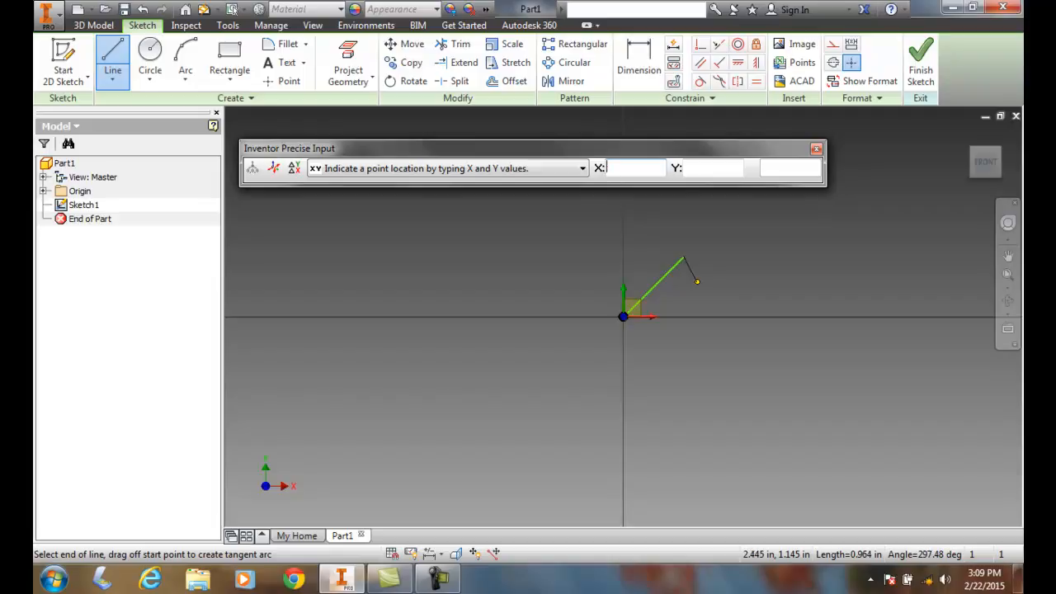
- Continue the line chain through the points X 2, Y -2 and X -2, Y -2
key(Tab)
text(-2)
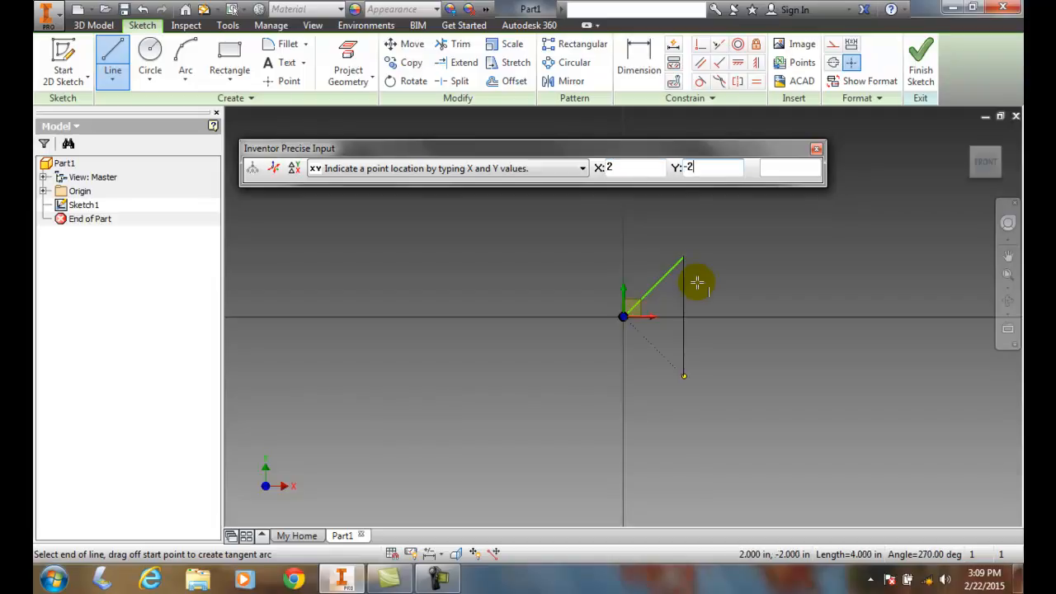
key(Return)
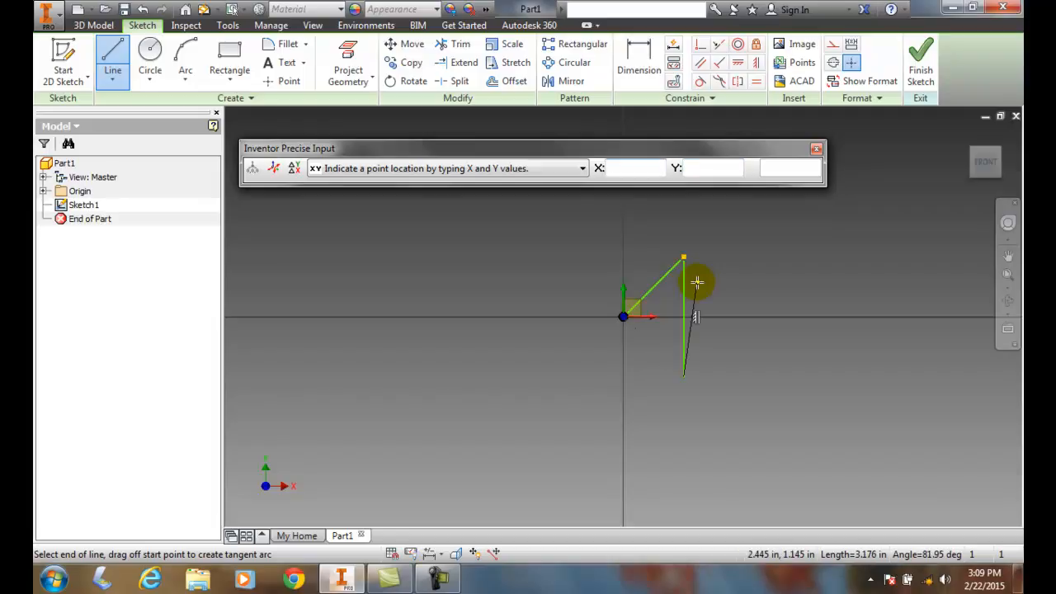
text(-2)
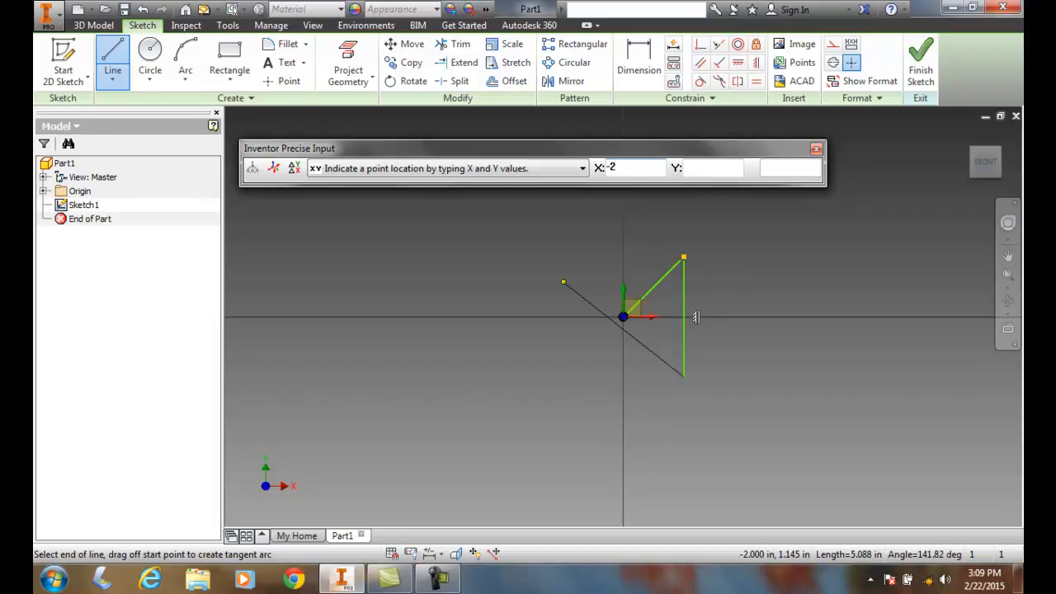
text(-2)
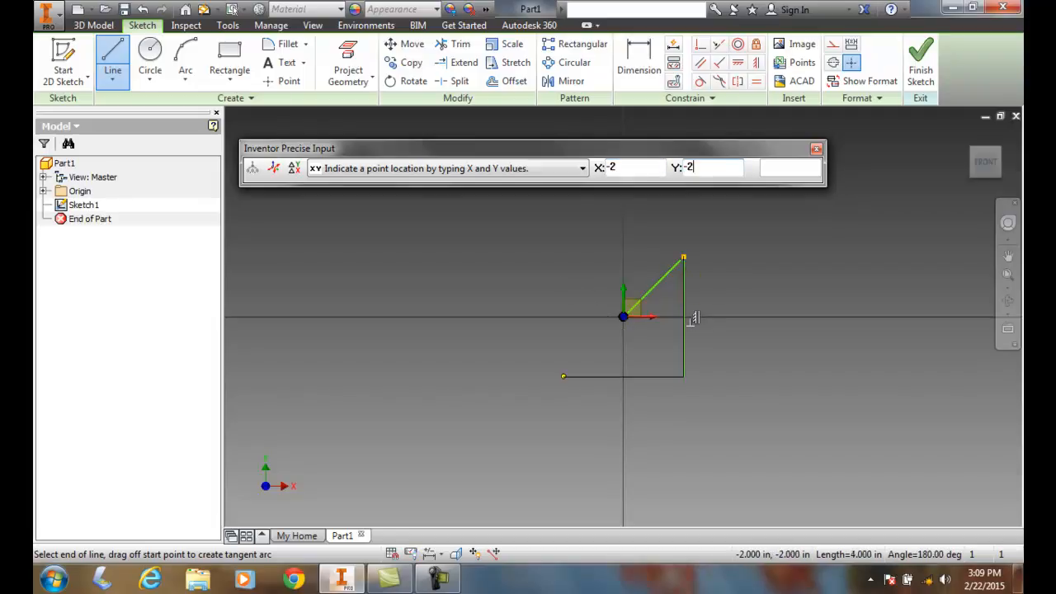
click(698, 282)
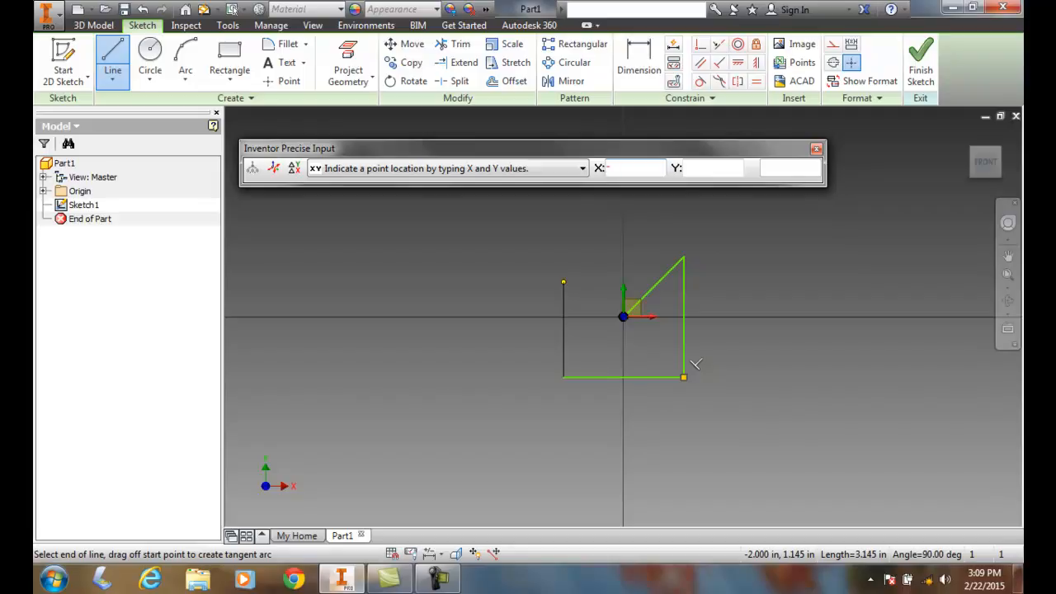
- Close the profile with lines to X -2, Y 2 and back to X 0, Y 0, and finish the Line command
key(Tab)
click(698, 282)
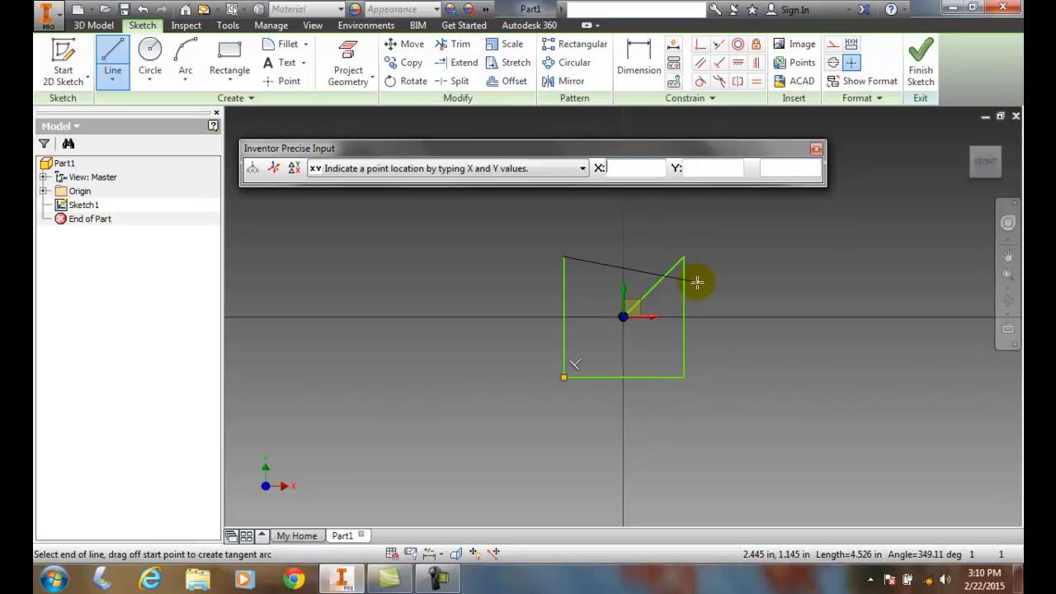
text(0)
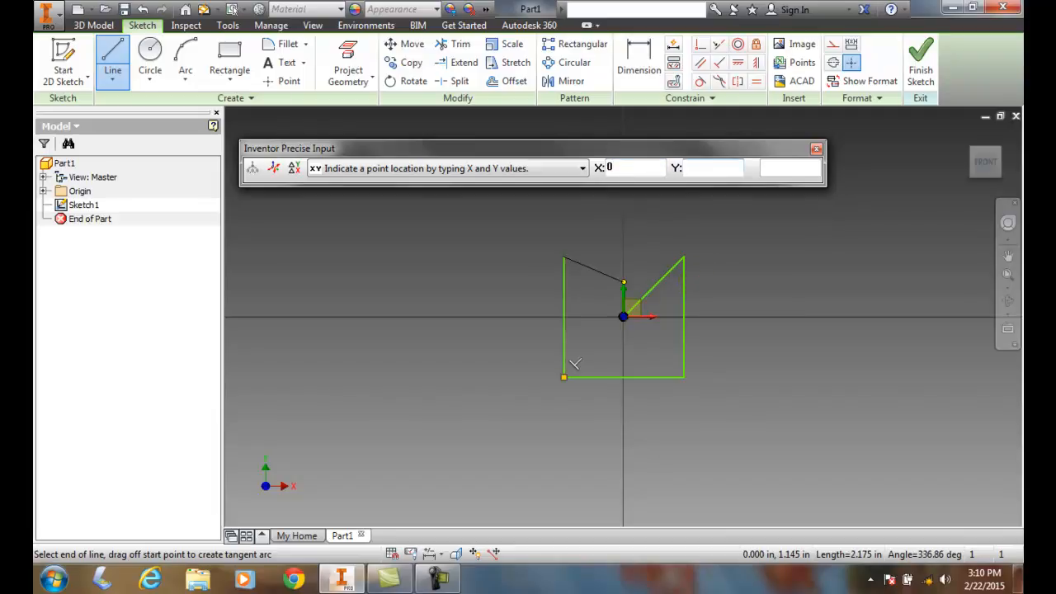
text(0)
key(Return)
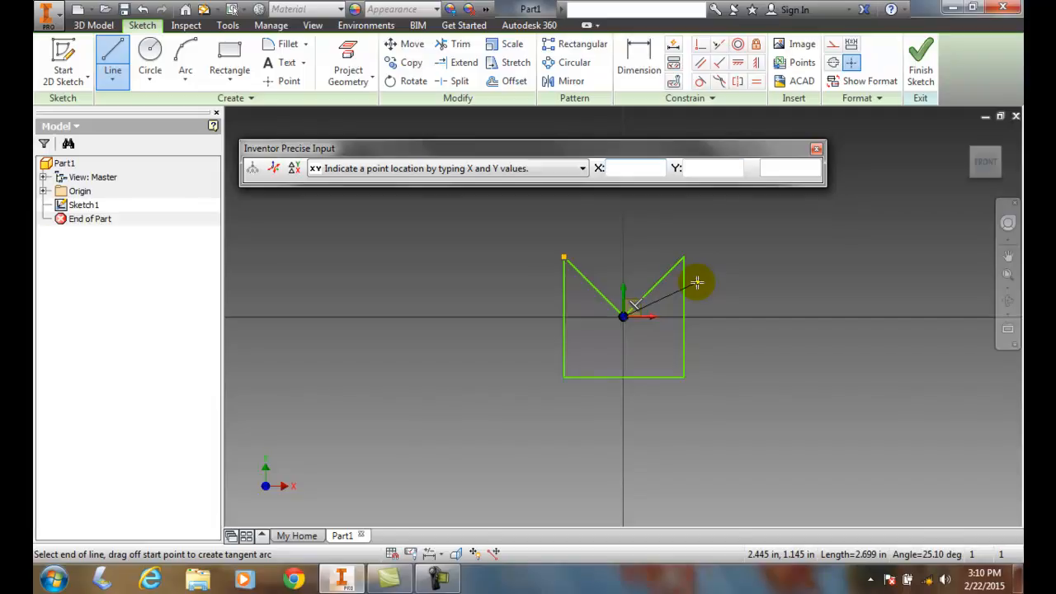
key(Escape)
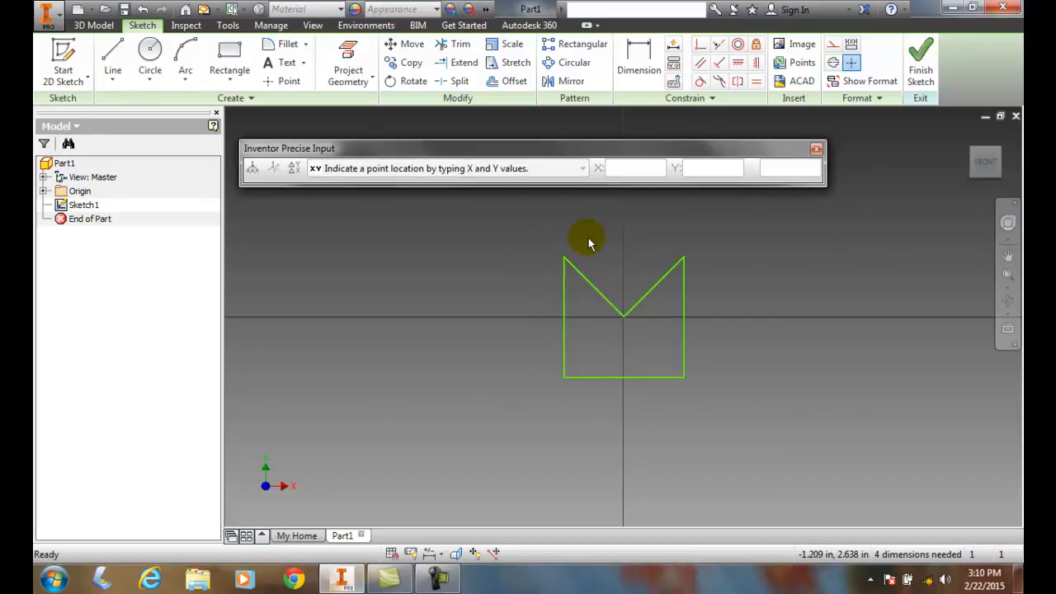
- Delete all lines of the closed profile from the sketch
drag(712, 392, 554, 252)
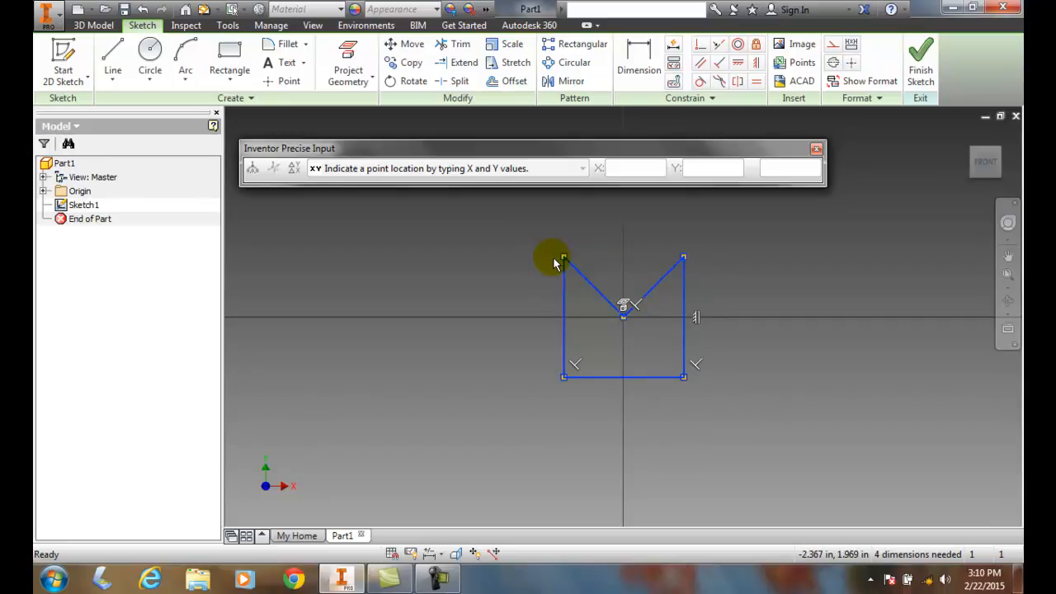
key(Delete)
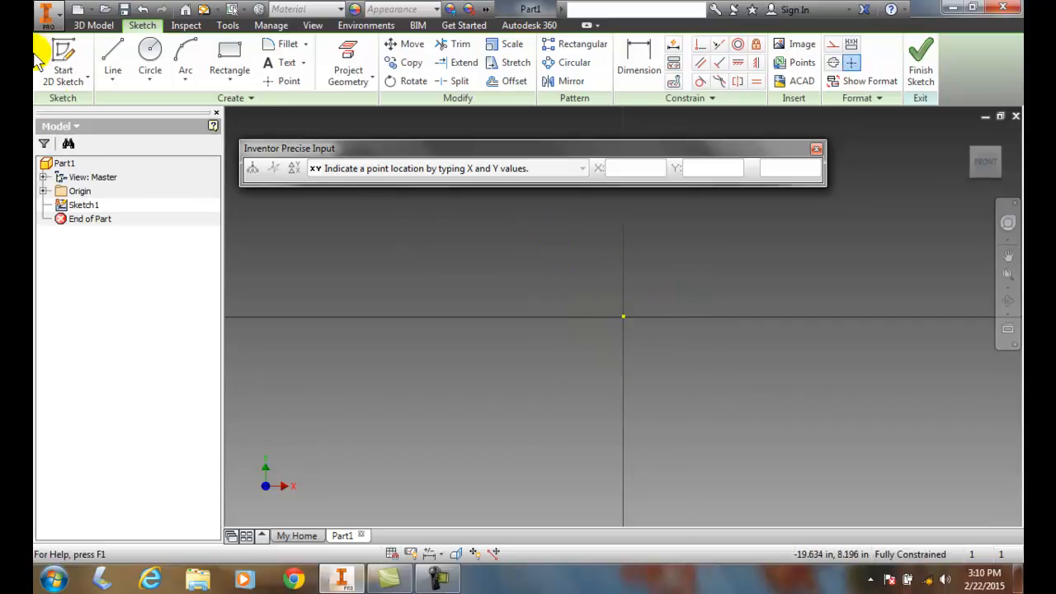
- Start a new line using X coordinate and angle from the X axis, with its start point at X 2 and 30 degrees
click(110, 52)
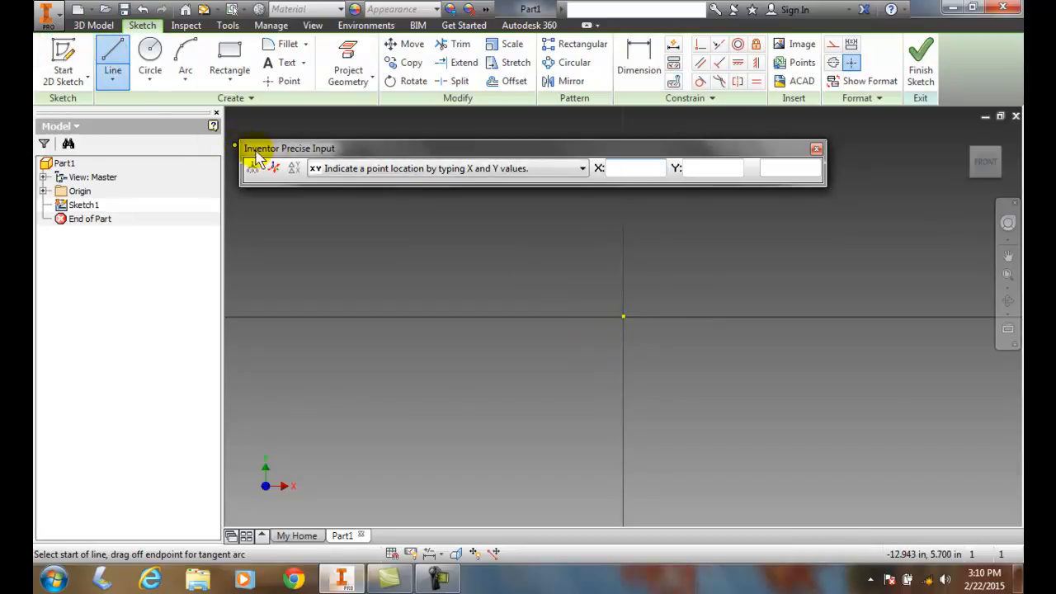
click(251, 99)
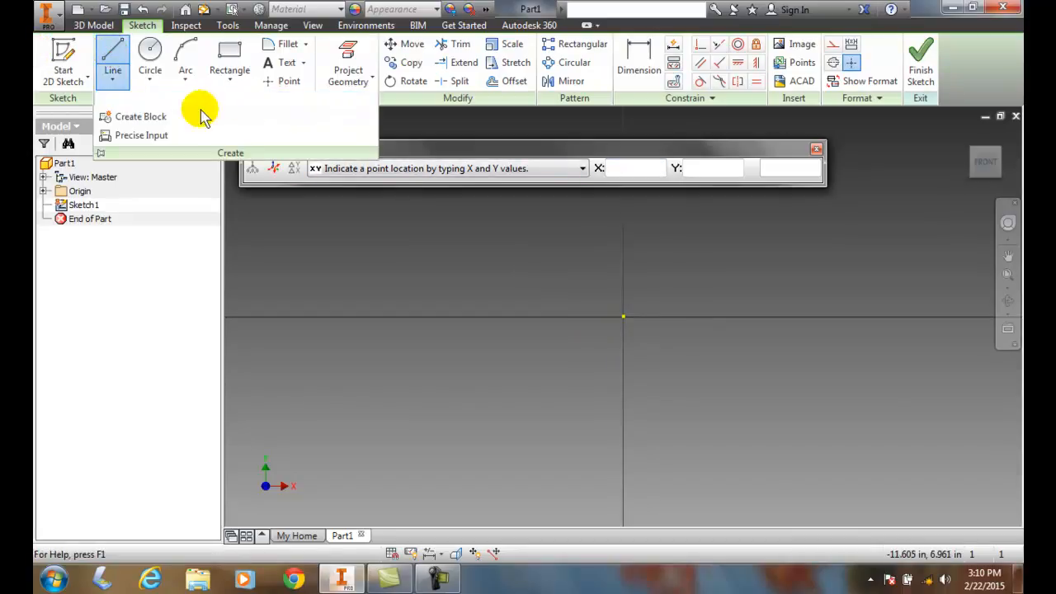
click(583, 170)
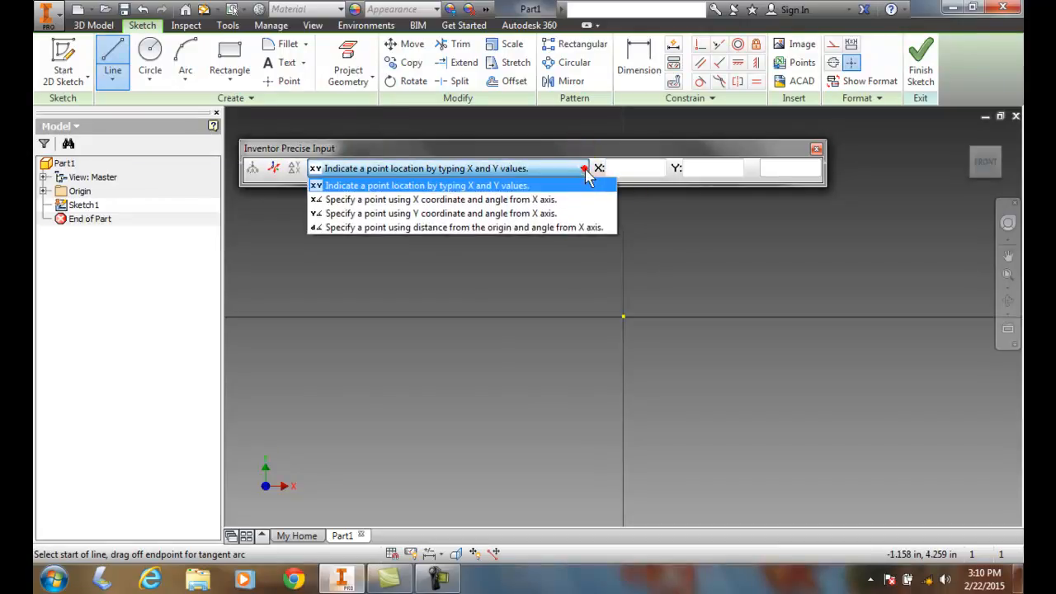
click(416, 202)
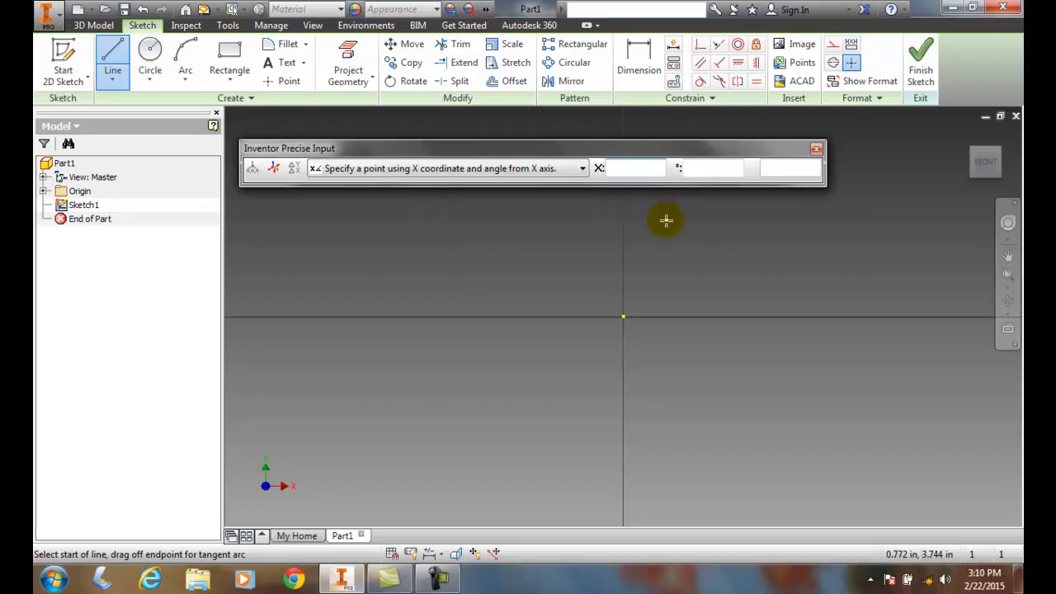
text(2)
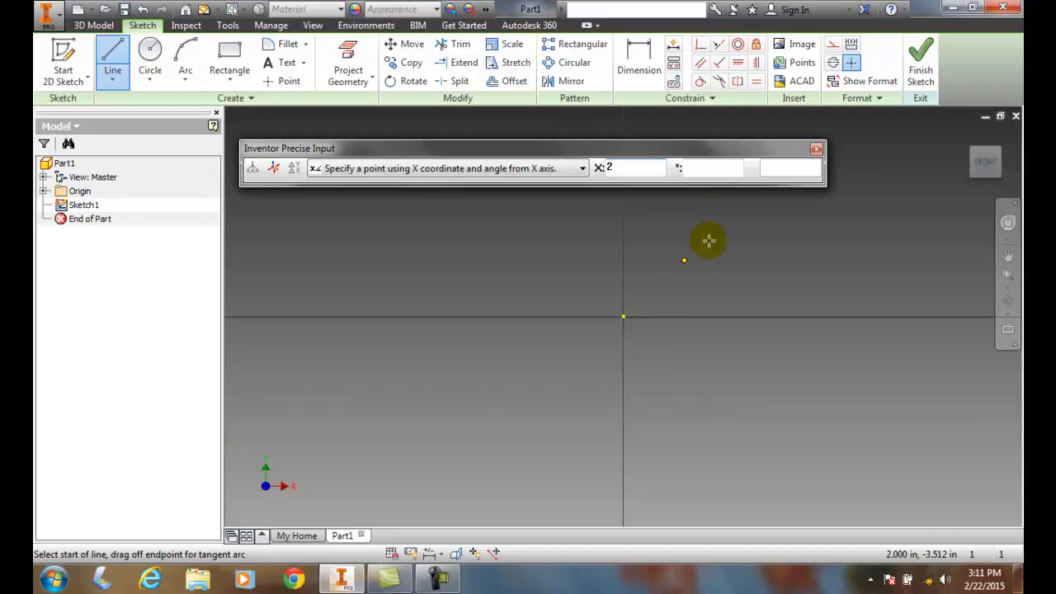
click(699, 170)
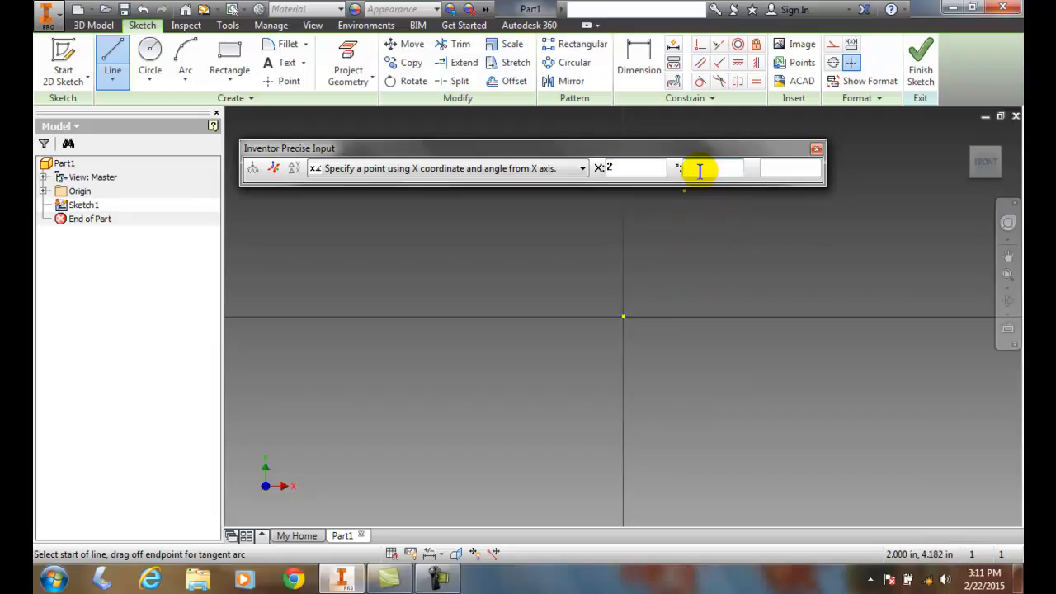
text(30)
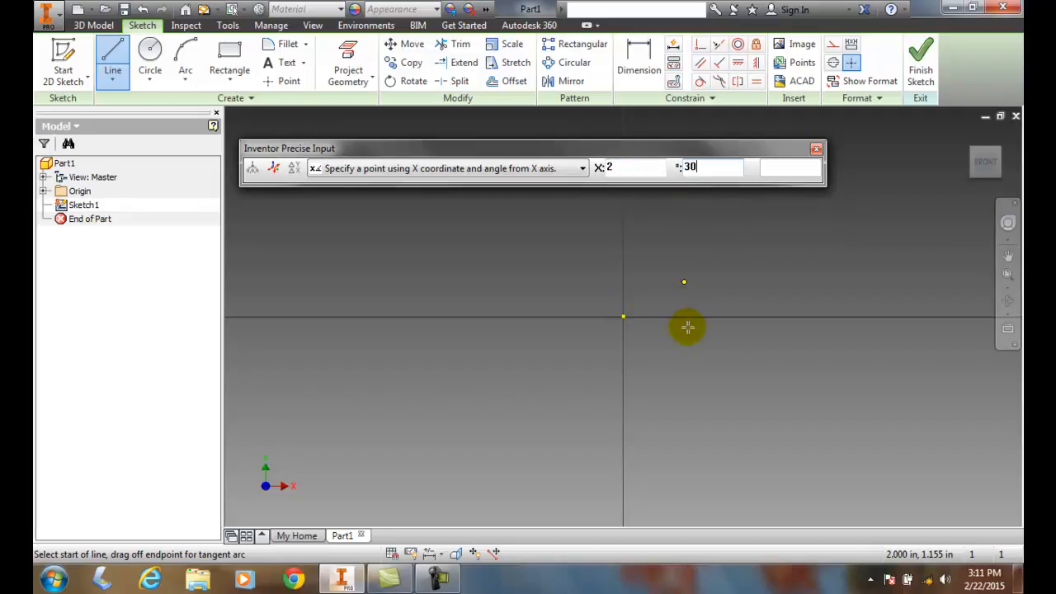
key(Return)
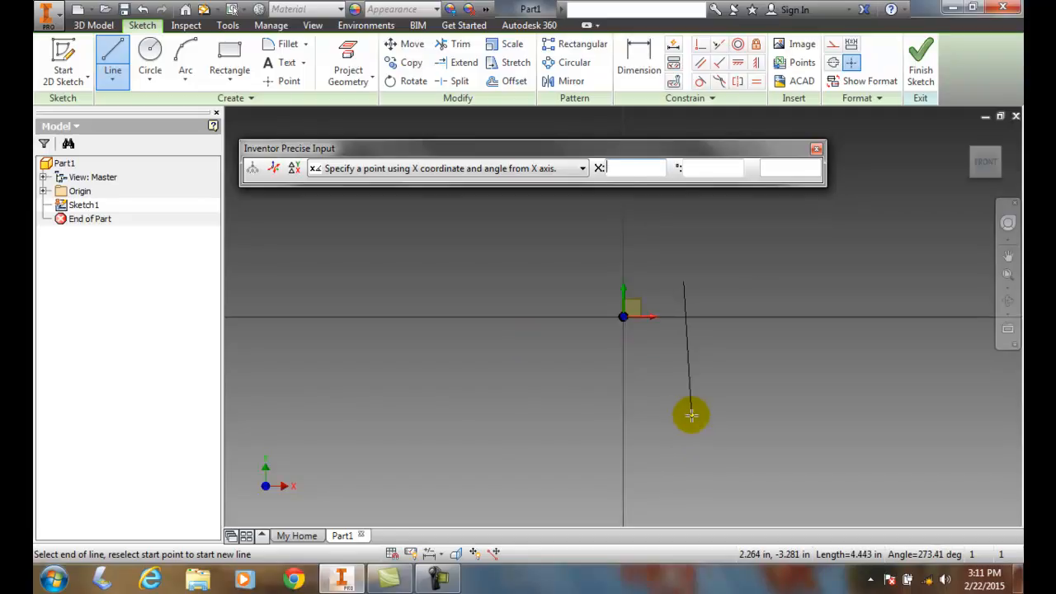
- End the line at X 0 with an angle of 45 degrees and finish the Line command
text(0)
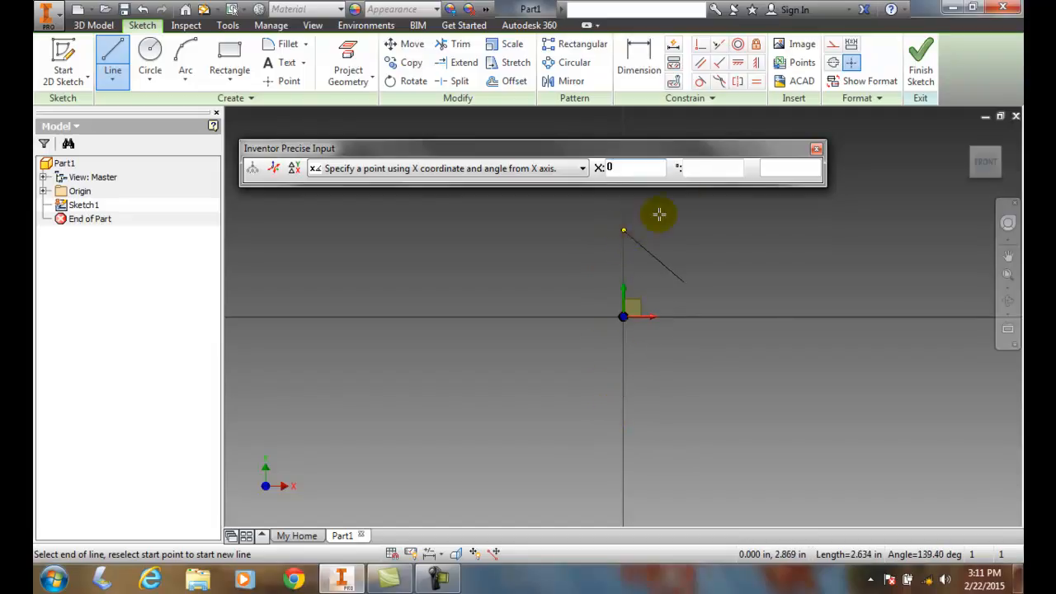
click(693, 167)
text(45)
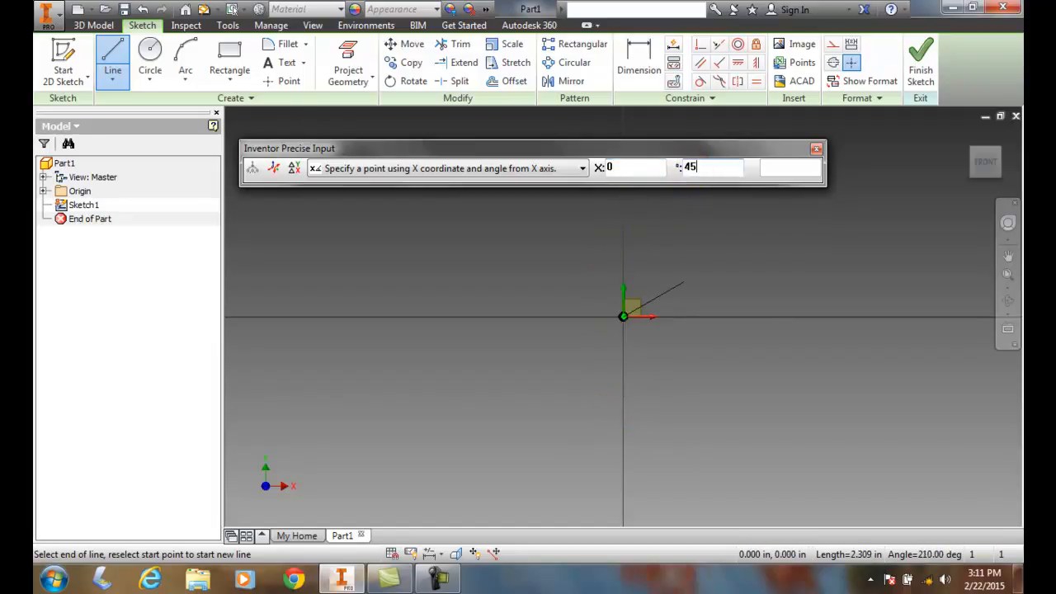
key(Return)
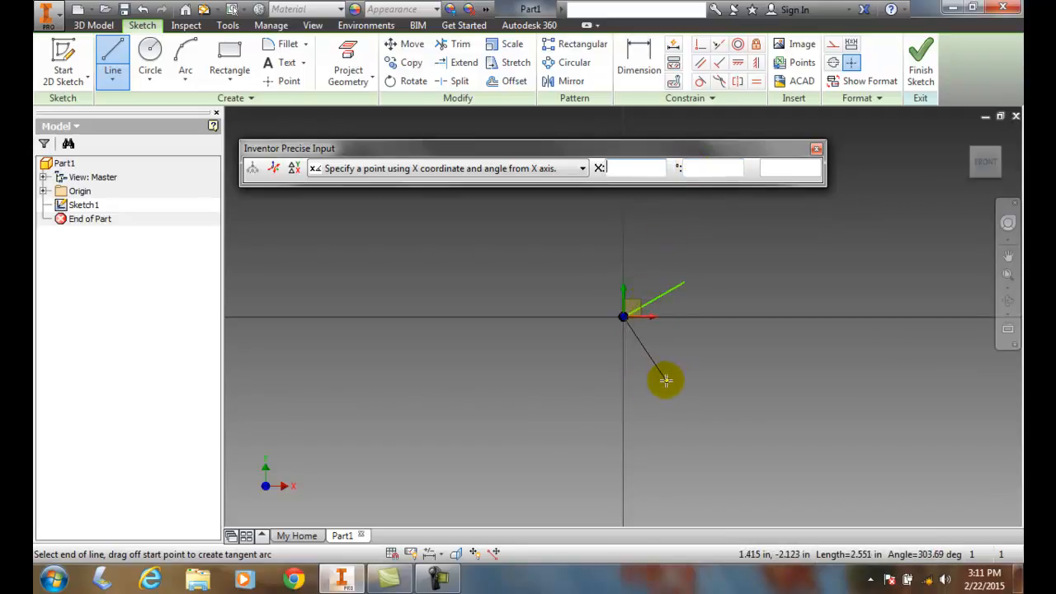
key(Escape)
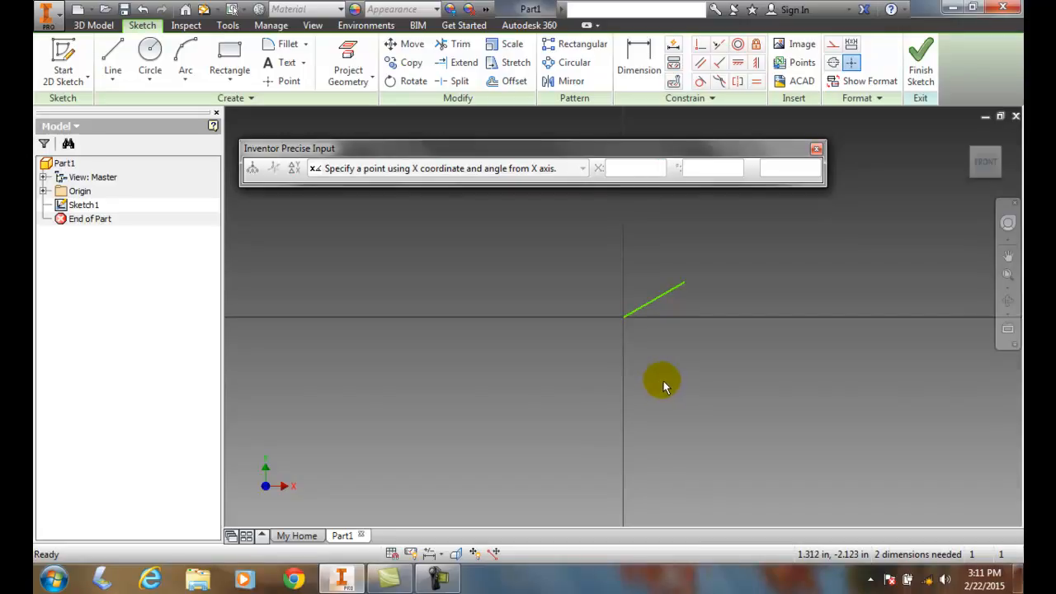
click(662, 299)
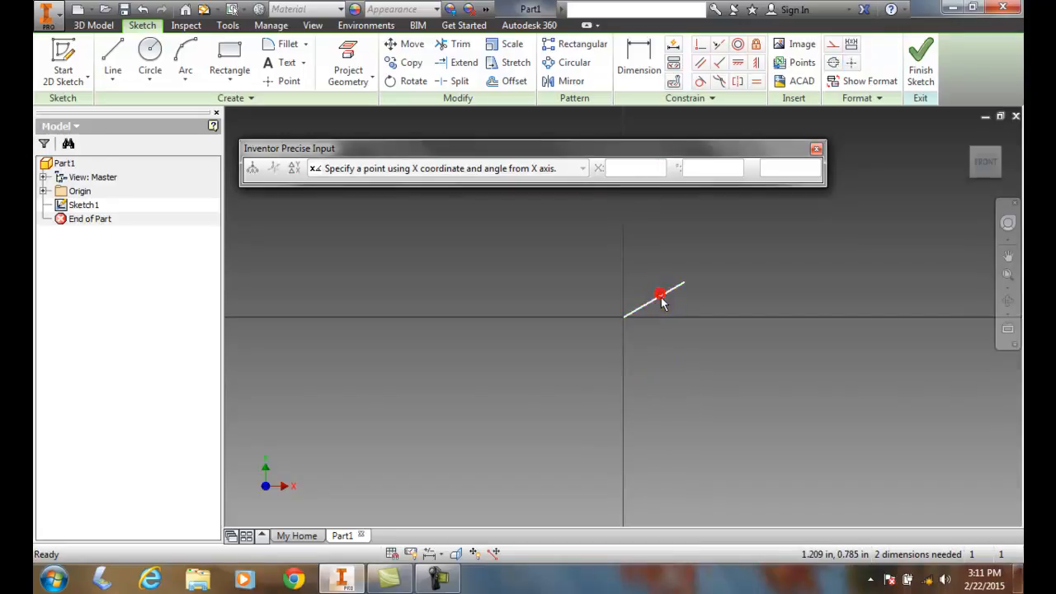
click(662, 298)
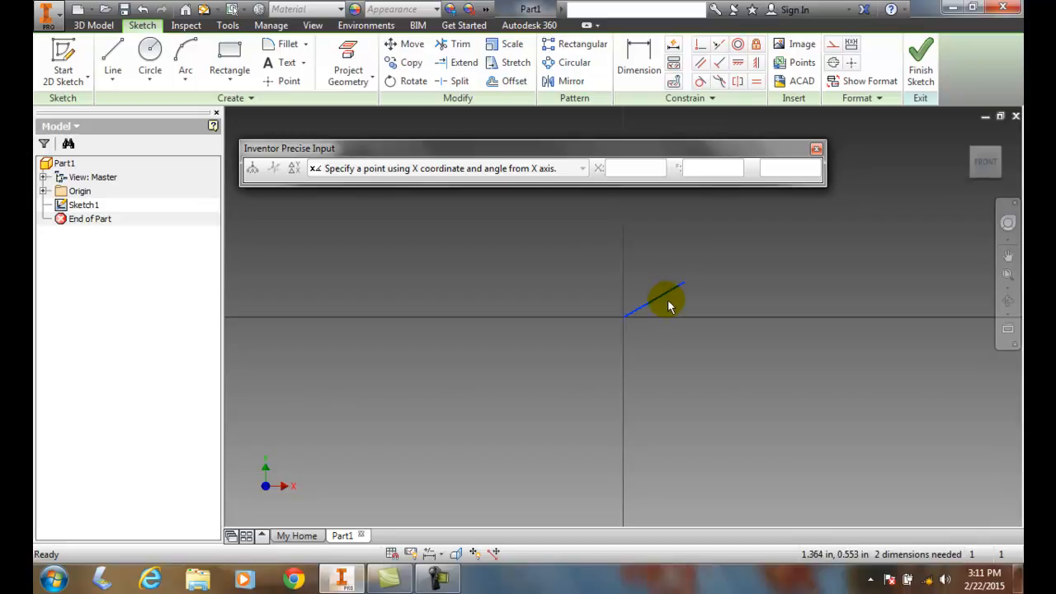
click(664, 298)
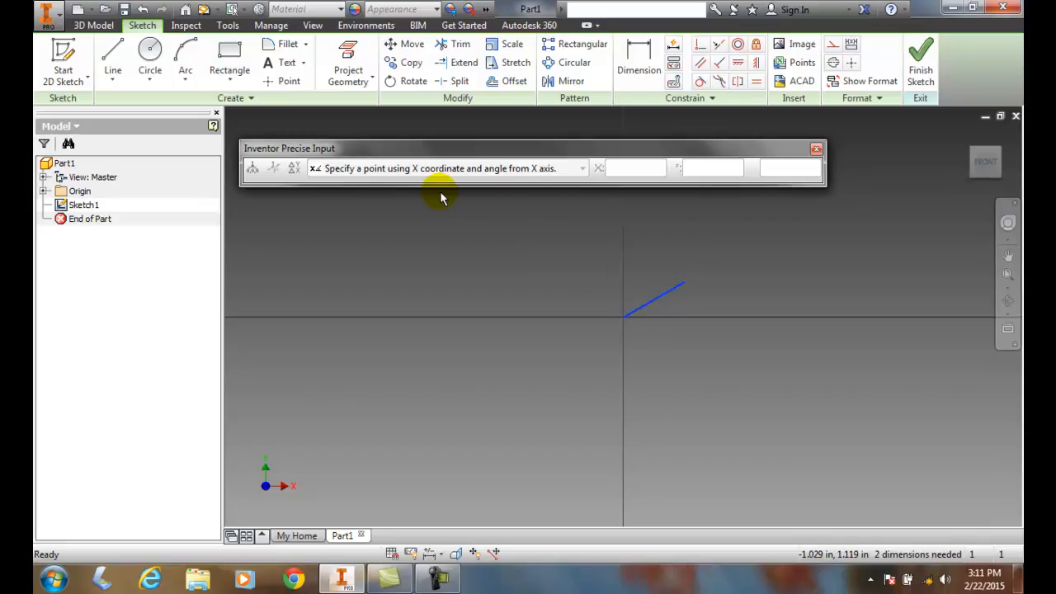
- Try to start a line using Y coordinate and angle from the X axis, with its start point at Y 2 and 60 degrees
click(112, 56)
click(619, 169)
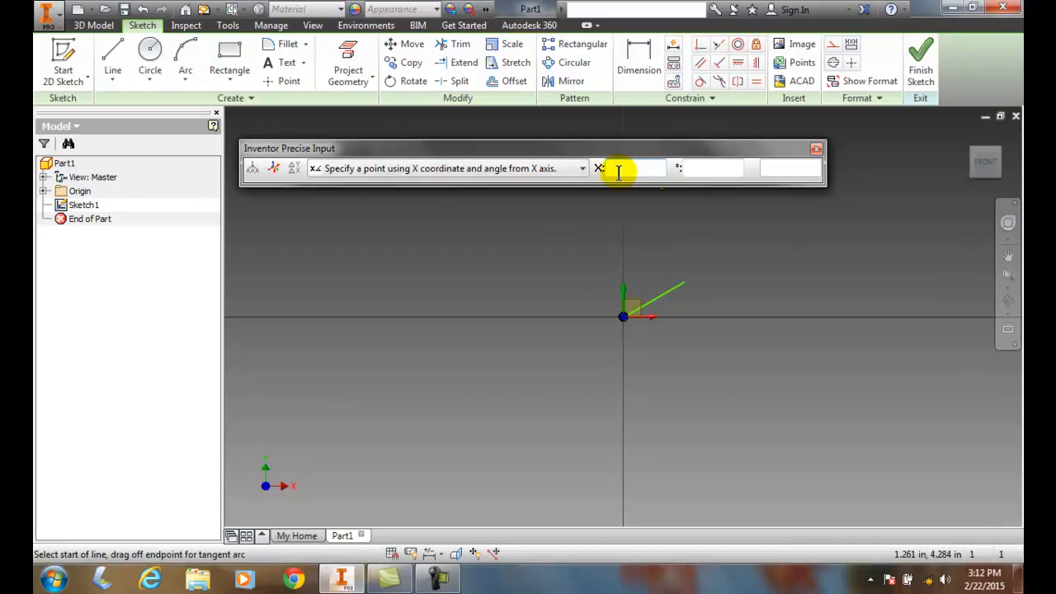
click(583, 169)
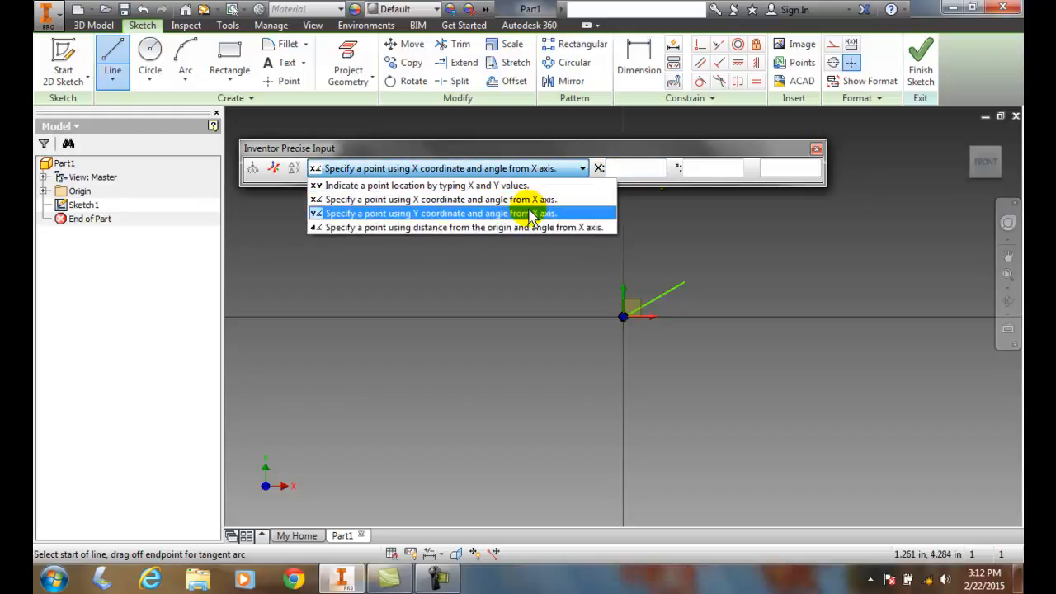
click(532, 214)
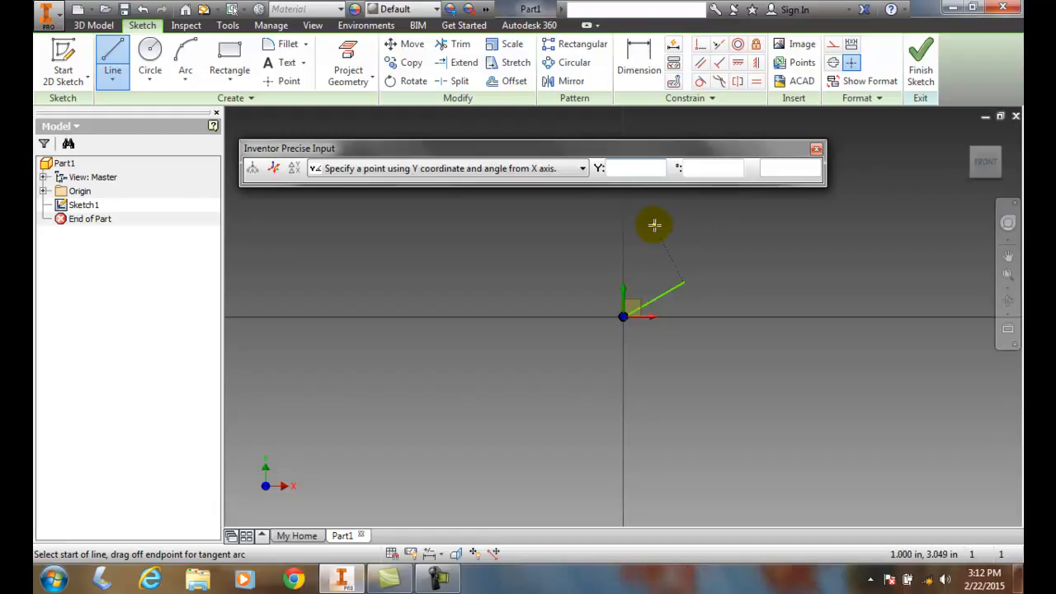
text(2)
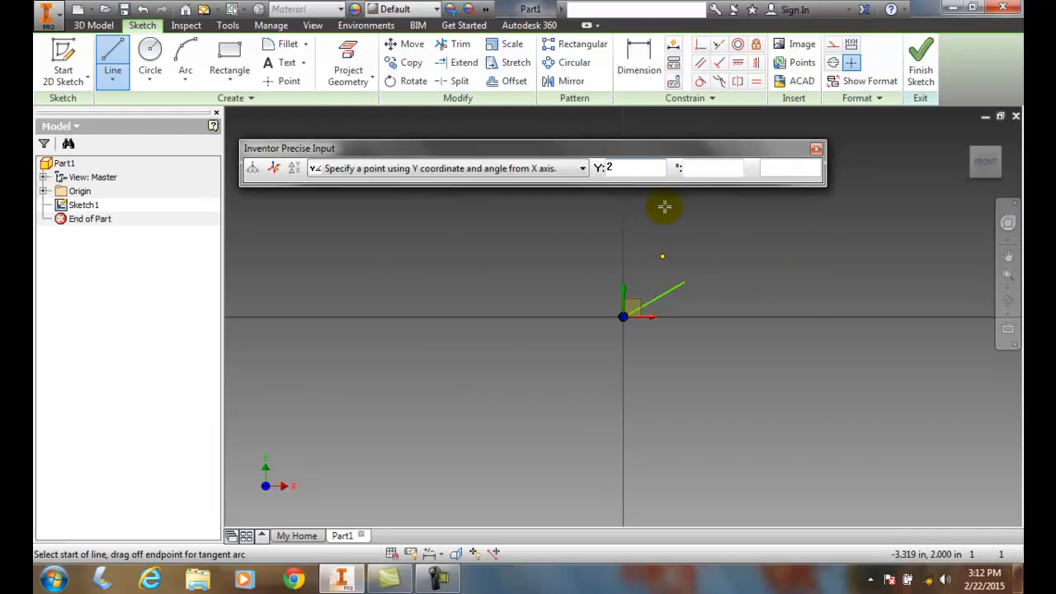
click(700, 170)
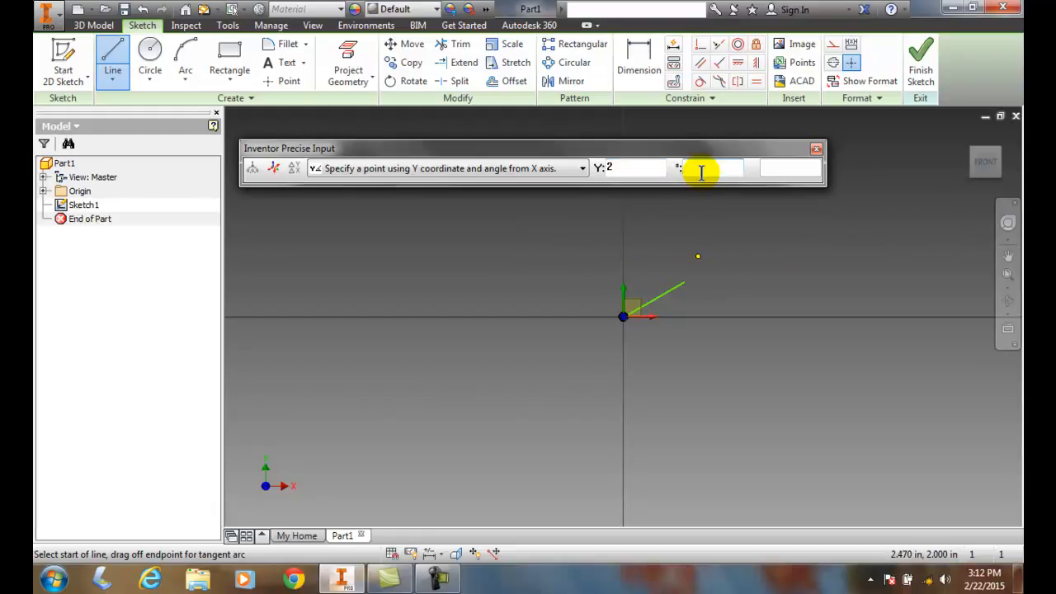
text(60)
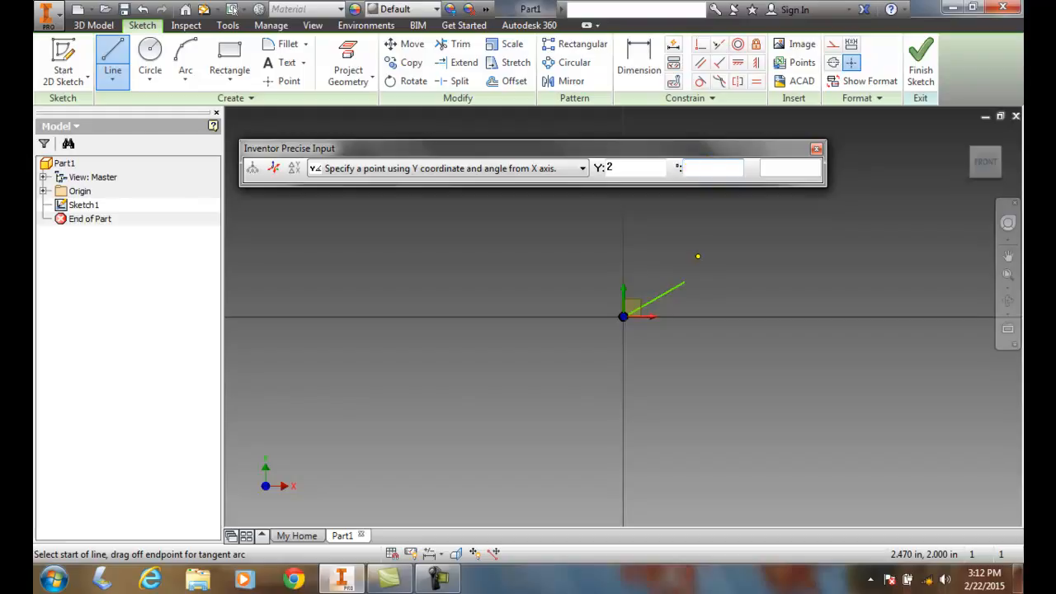
key(Return)
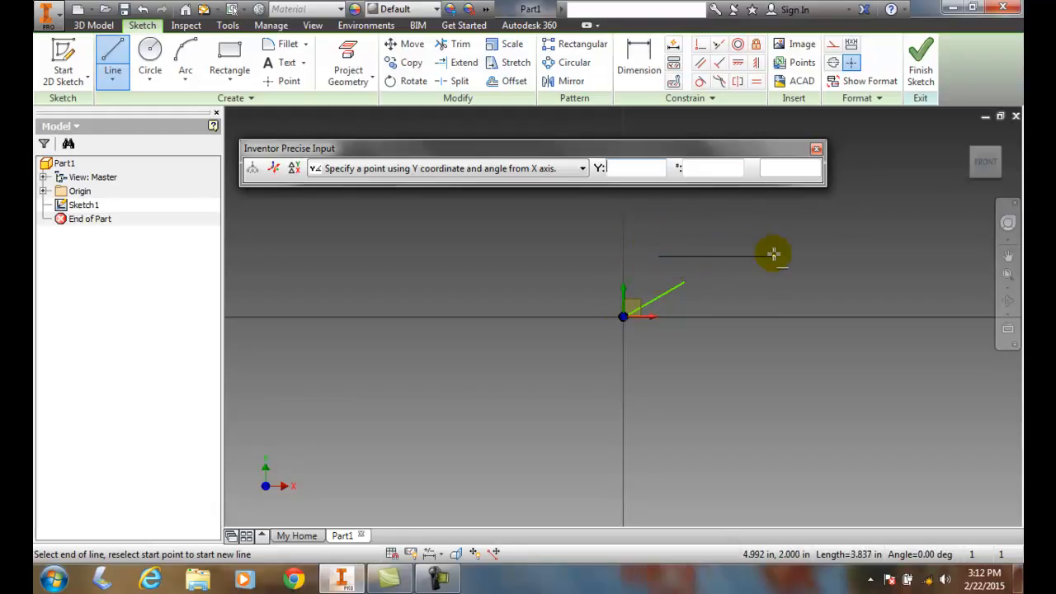
key(Escape)
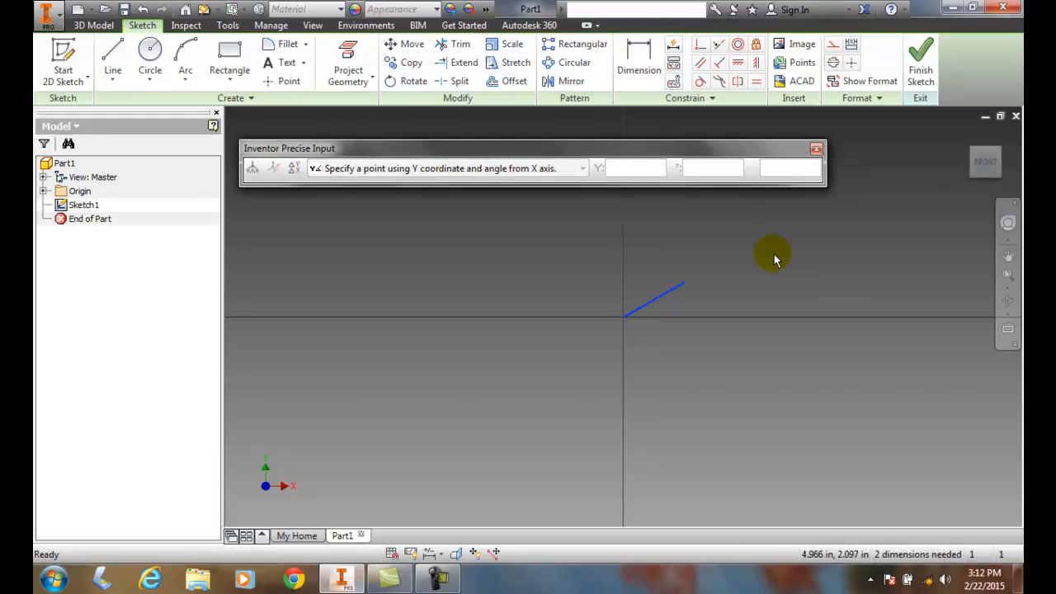
- Draw a line from the upper endpoint of the angled line to X 2, Y 2, locating the end by X and Y values
click(646, 268)
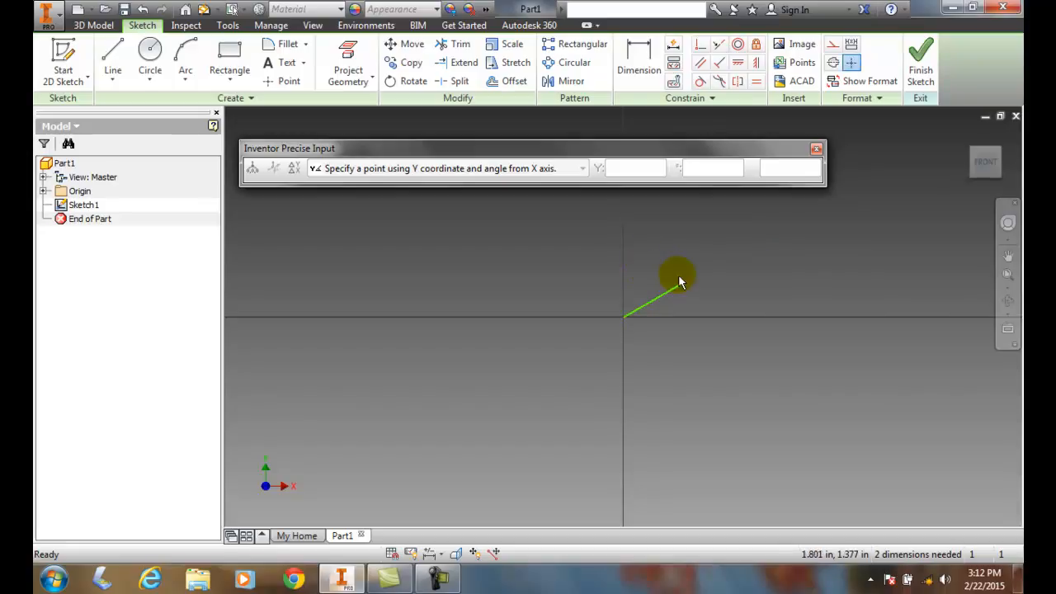
click(585, 171)
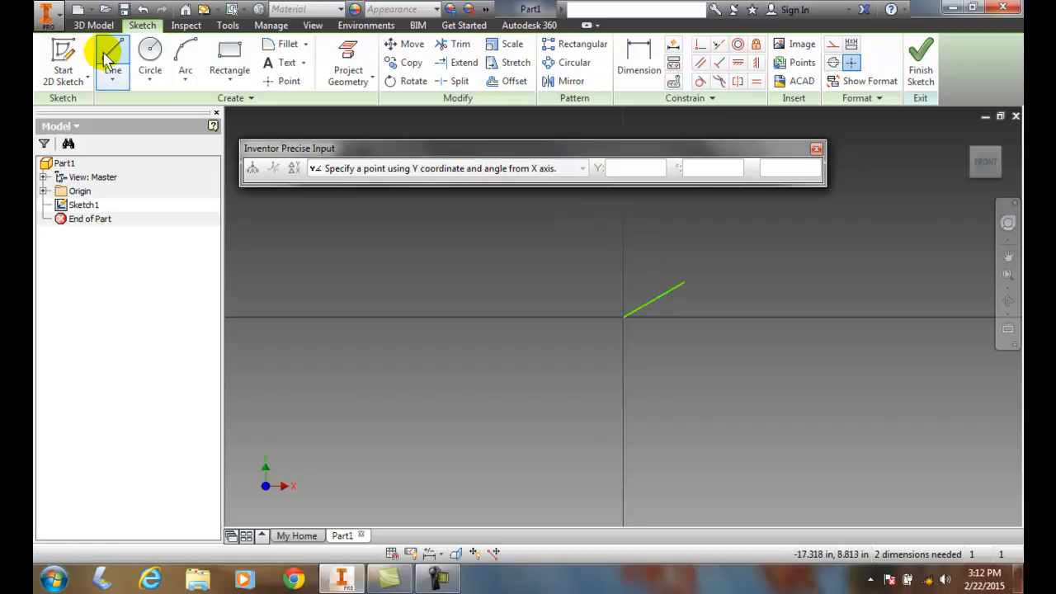
click(110, 60)
click(585, 170)
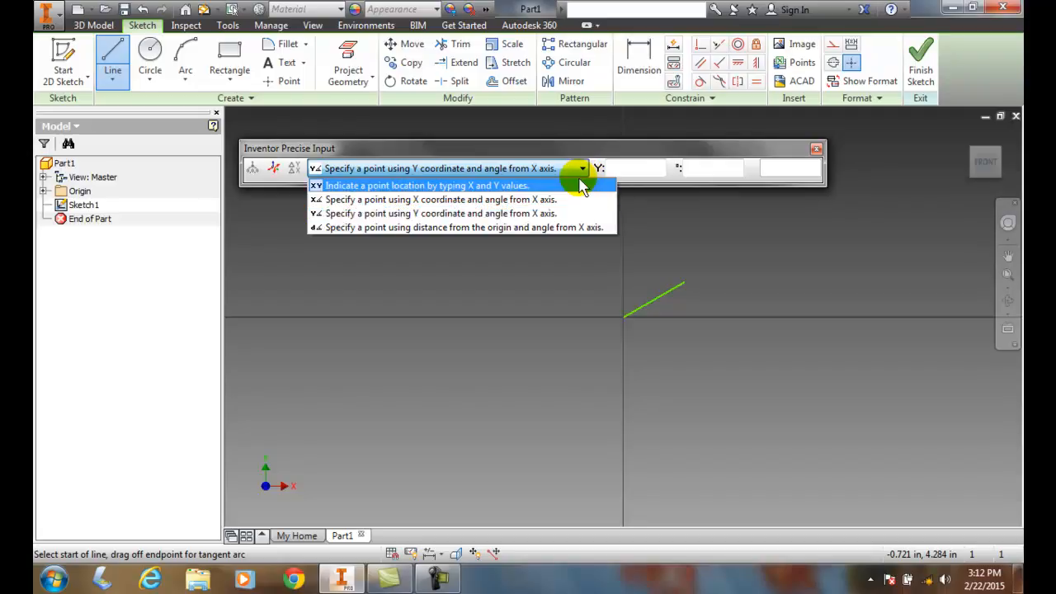
click(522, 250)
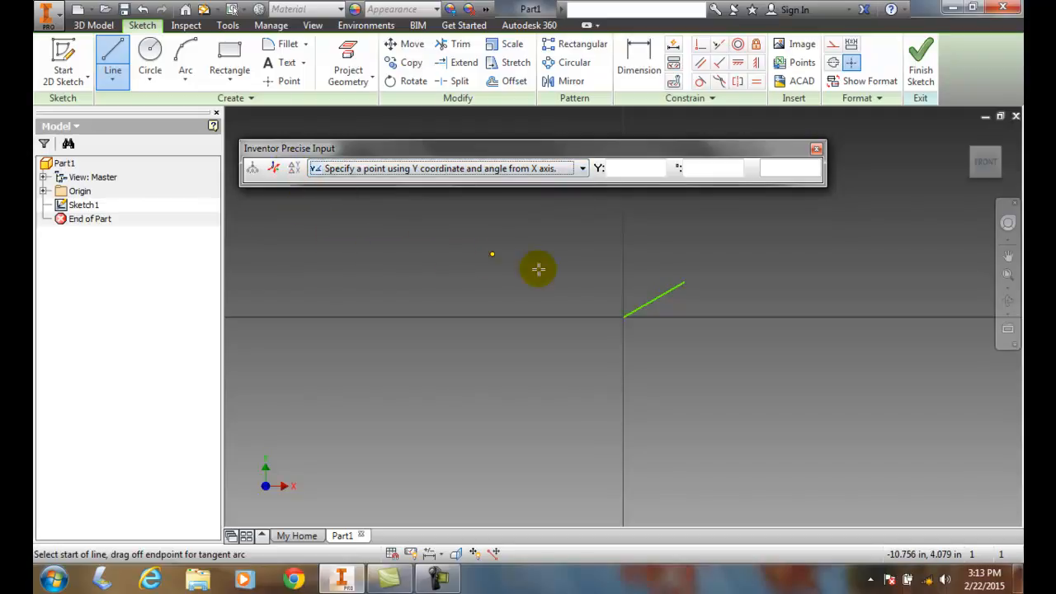
click(682, 283)
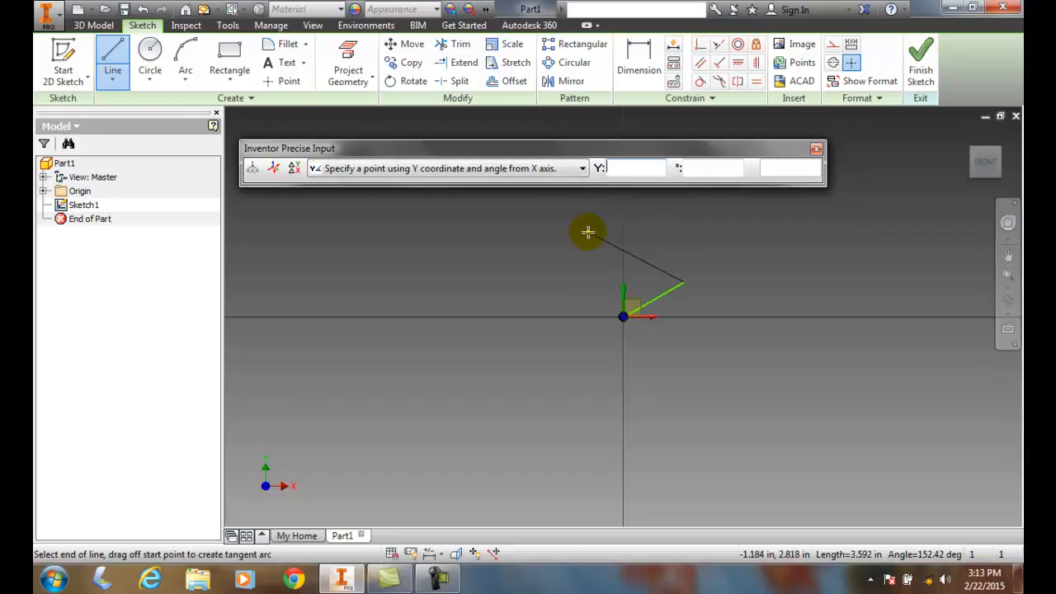
click(583, 169)
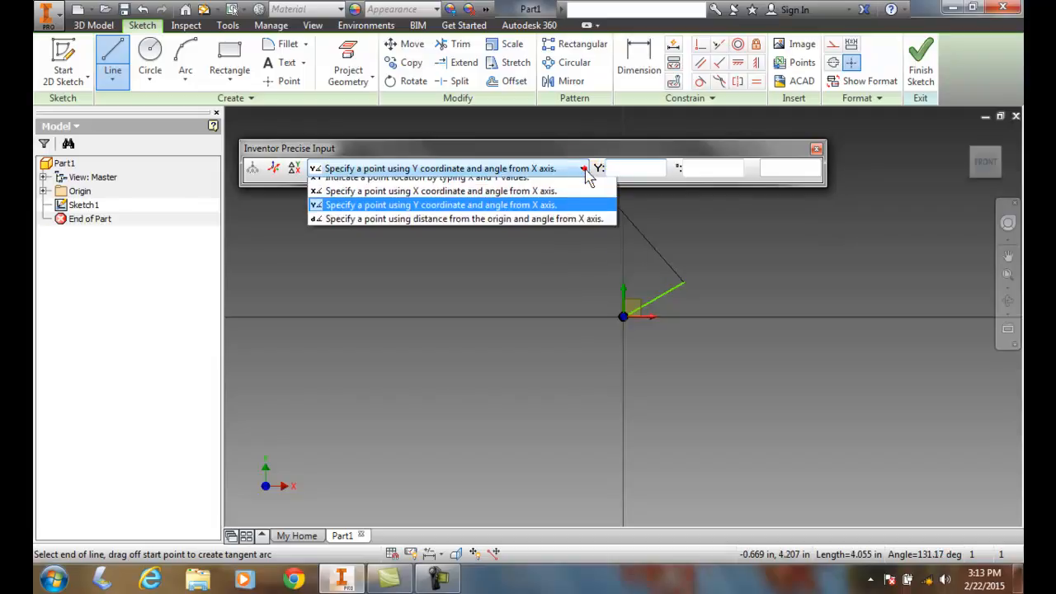
click(483, 186)
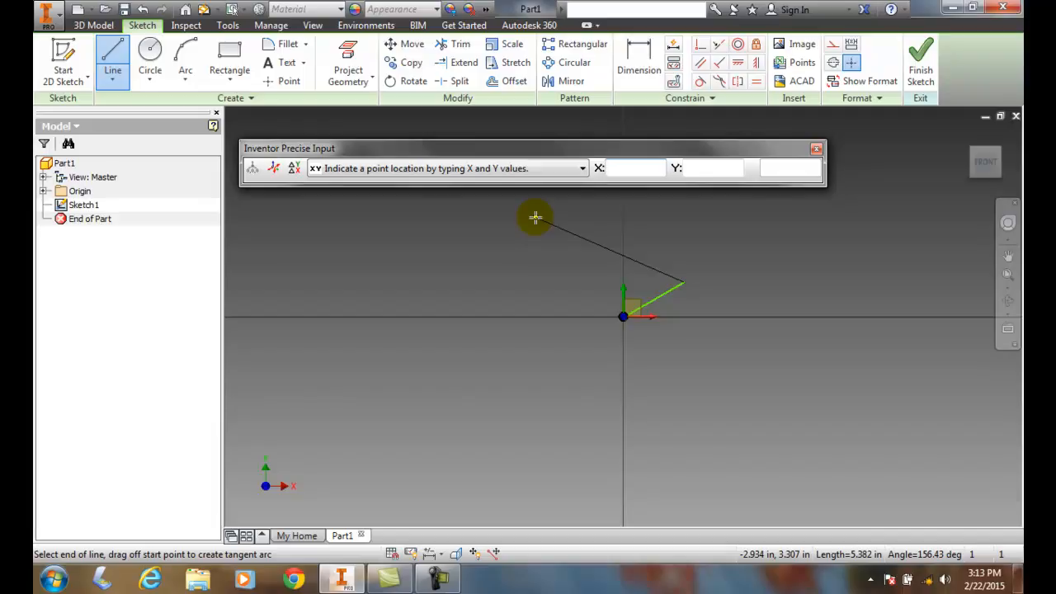
text(2)
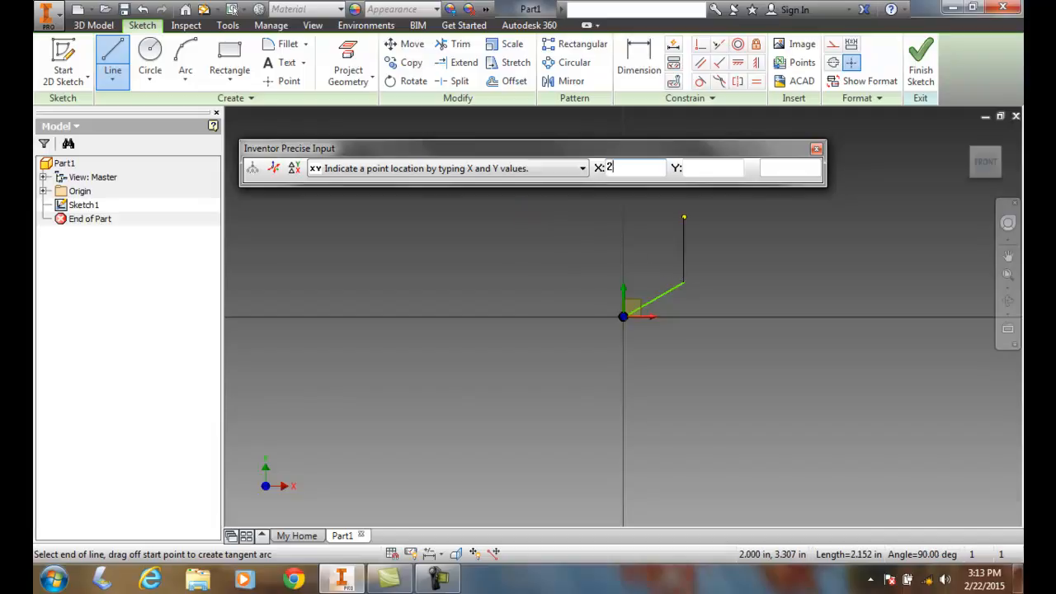
key(Tab)
text(2)
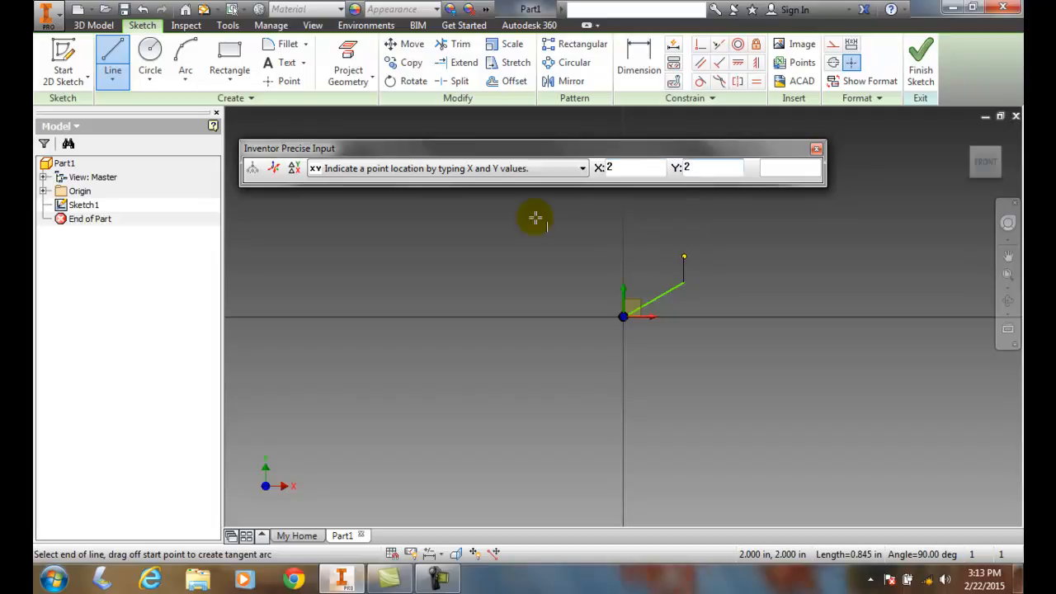
key(Return)
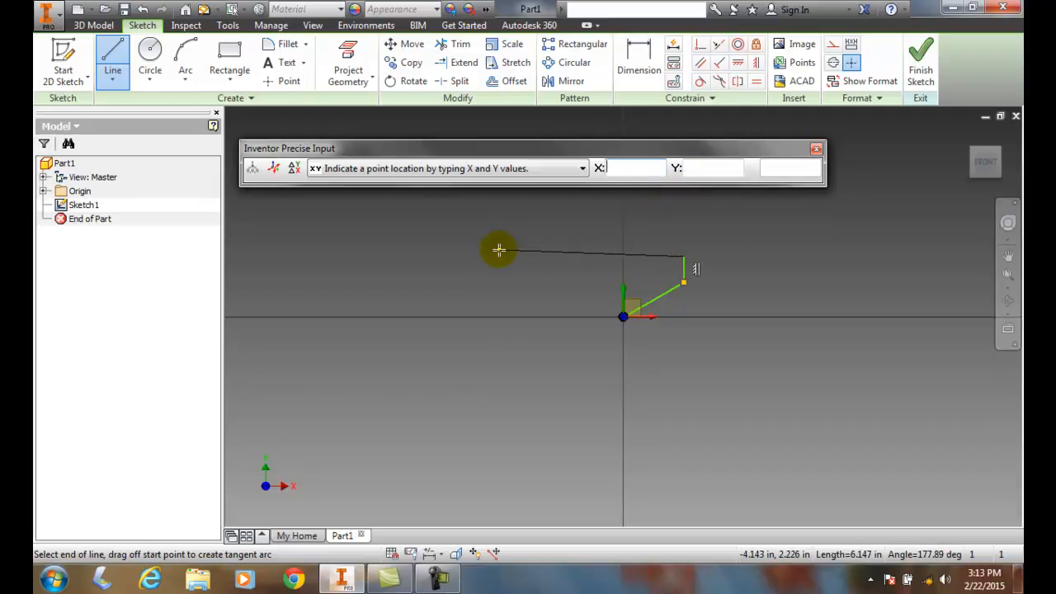
- Continue with a line to X -4, Y 0, finish the Line command and close Precise Input
text(-4)
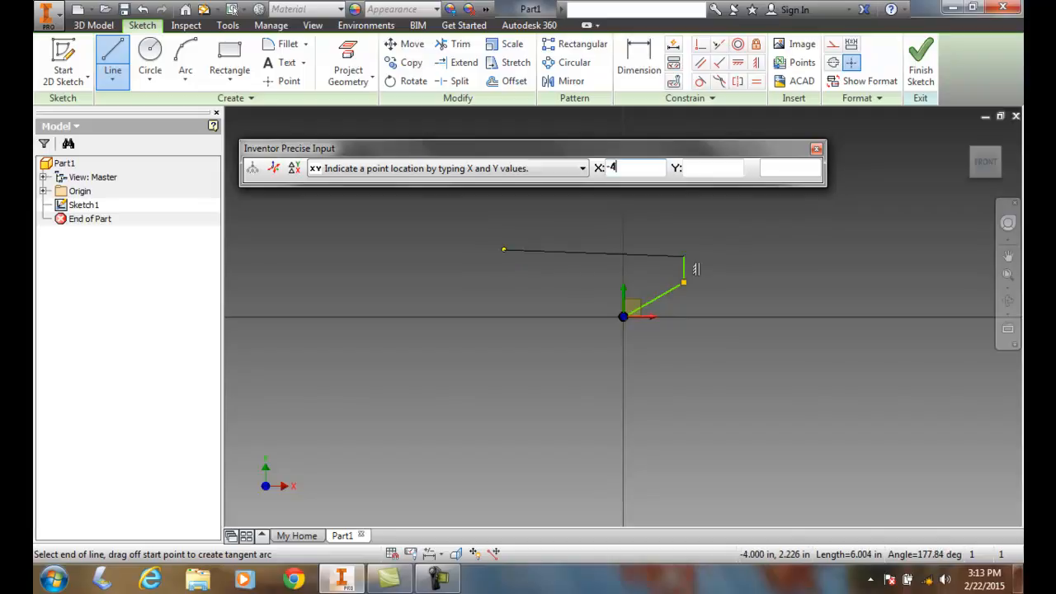
key(Tab)
text(0)
key(Return)
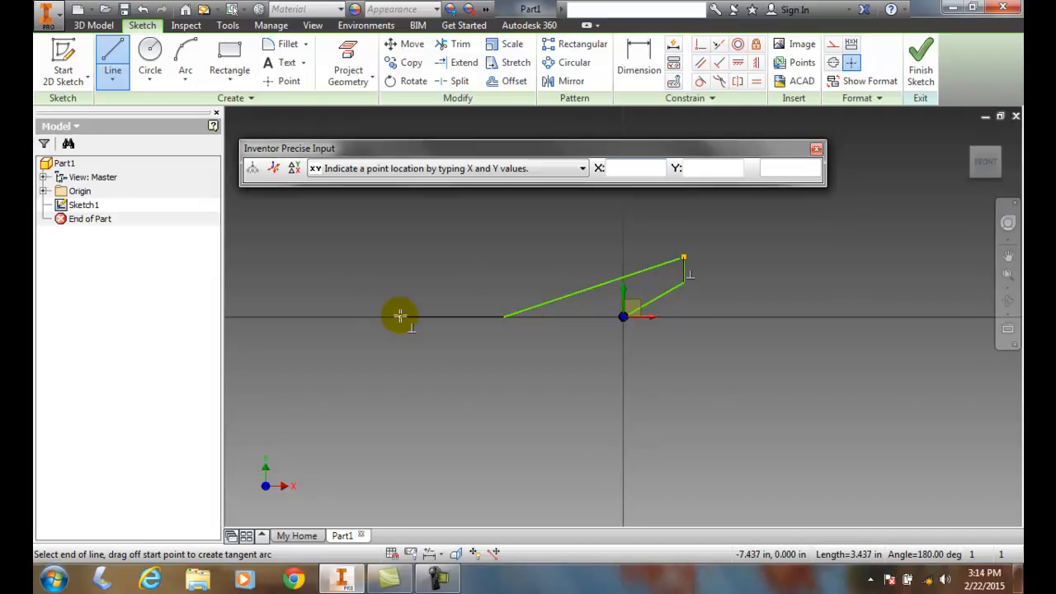
key(Escape)
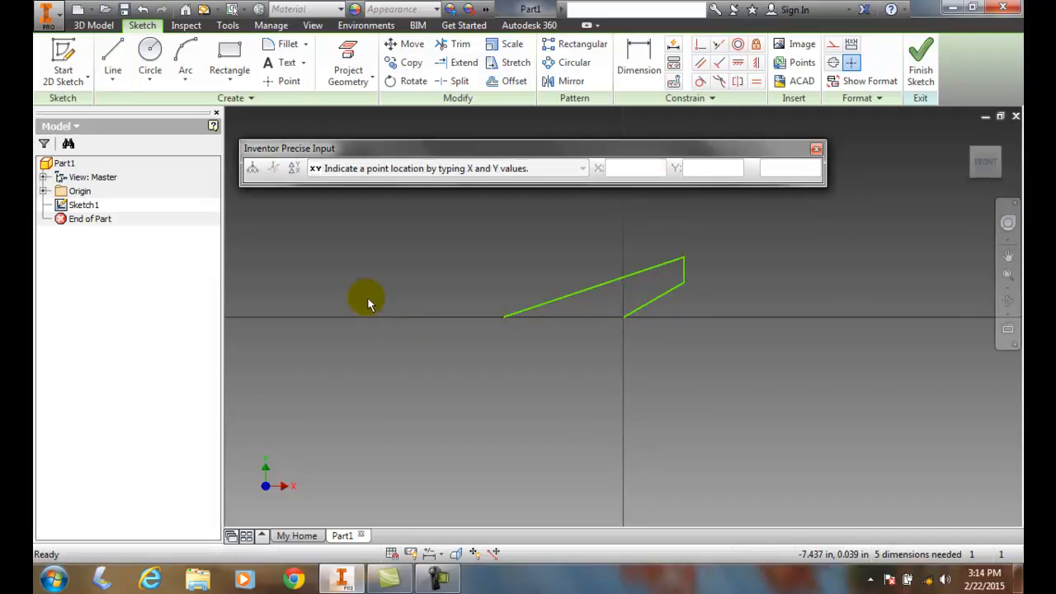
click(815, 148)
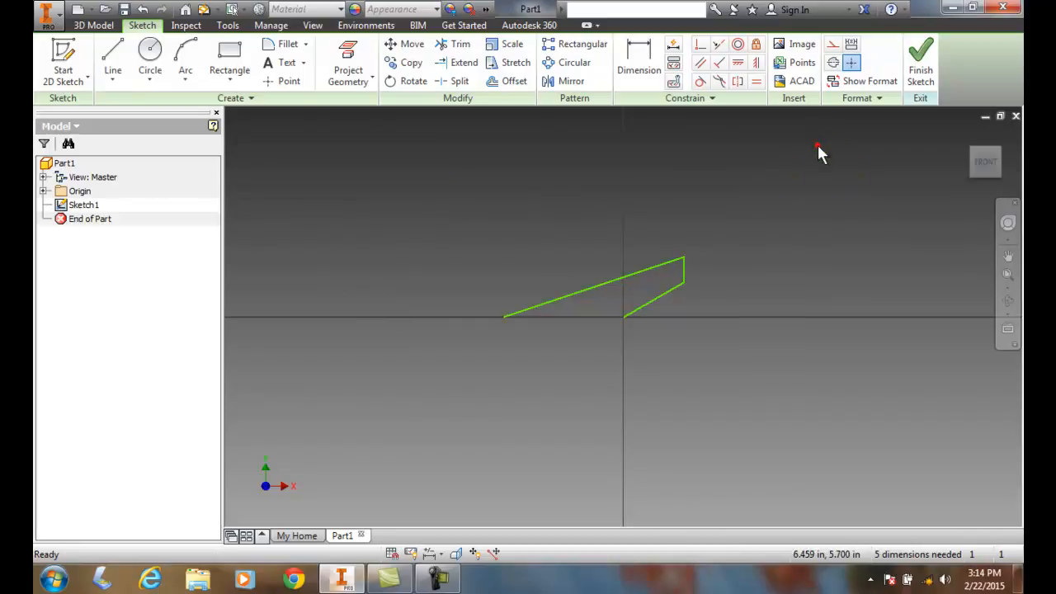
- Reopen Precise Input during a new Line command, and close it without drawing a line
click(110, 51)
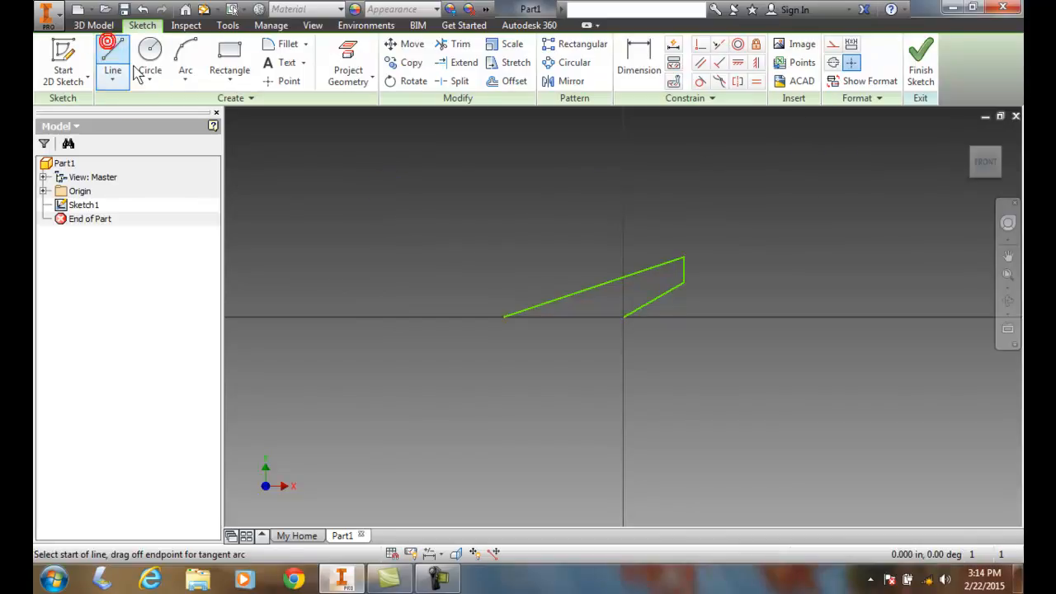
click(253, 102)
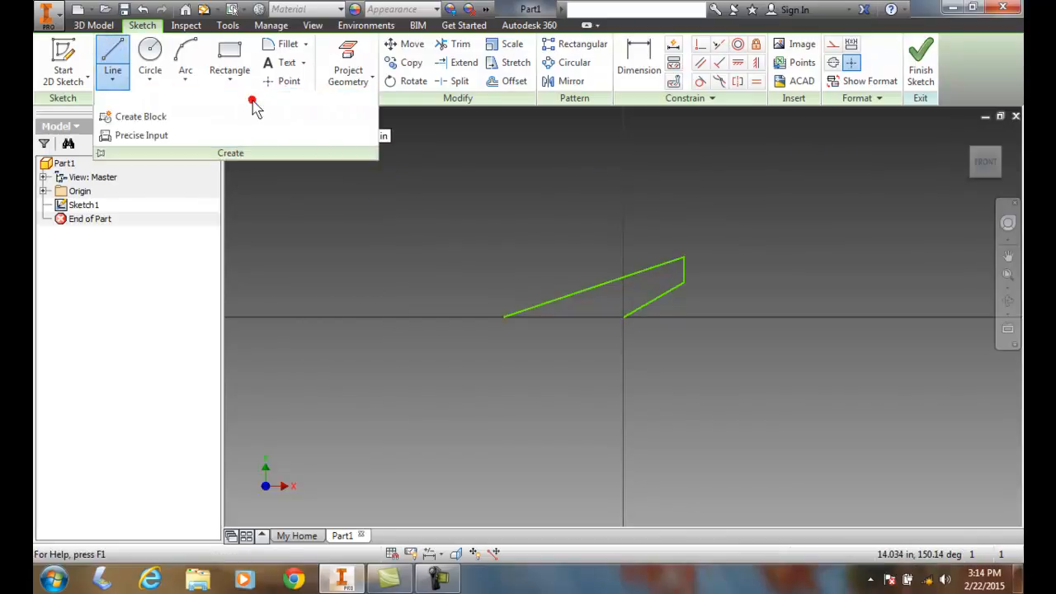
click(130, 136)
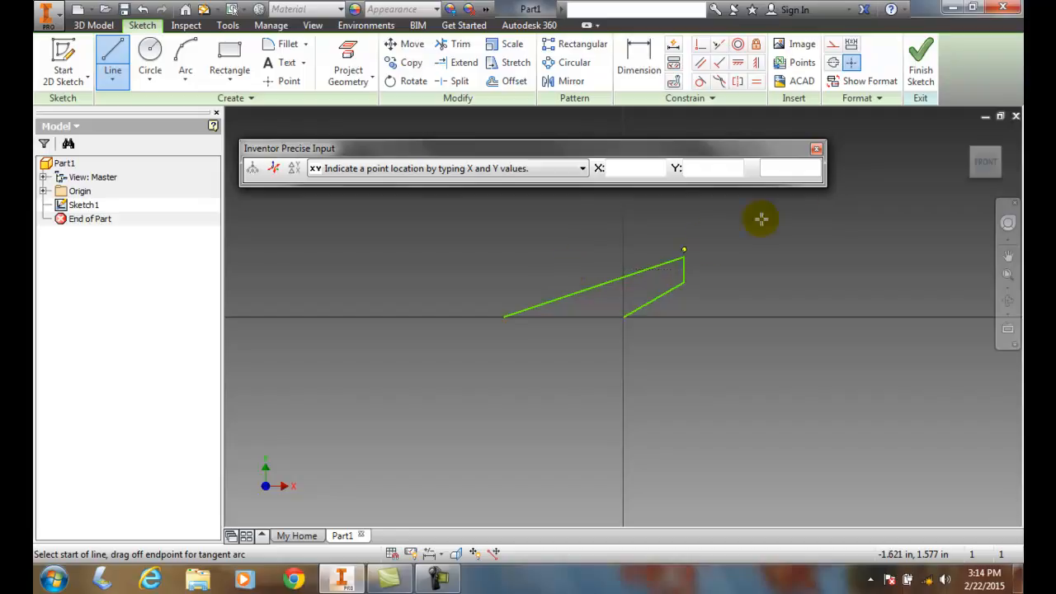
click(817, 150)
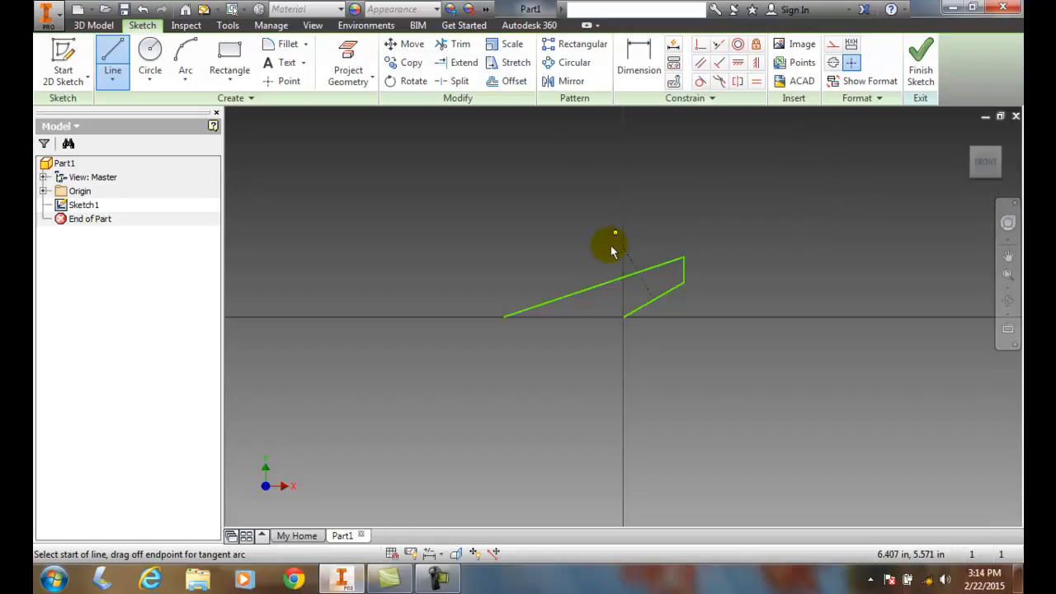
key(Escape)
- Finish the sketch and return to the 3D model environment
click(599, 284)
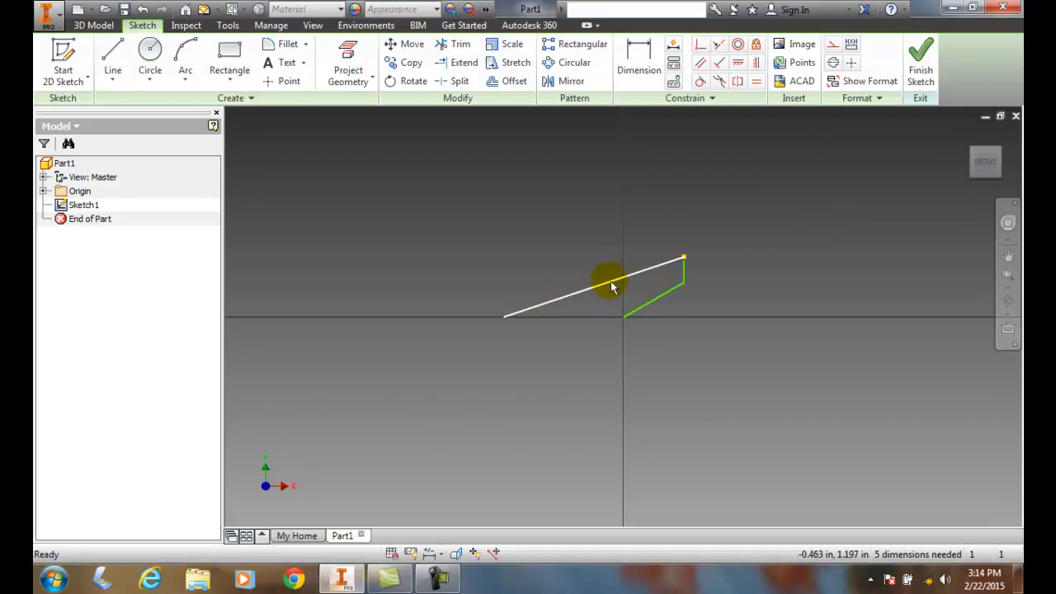
click(784, 295)
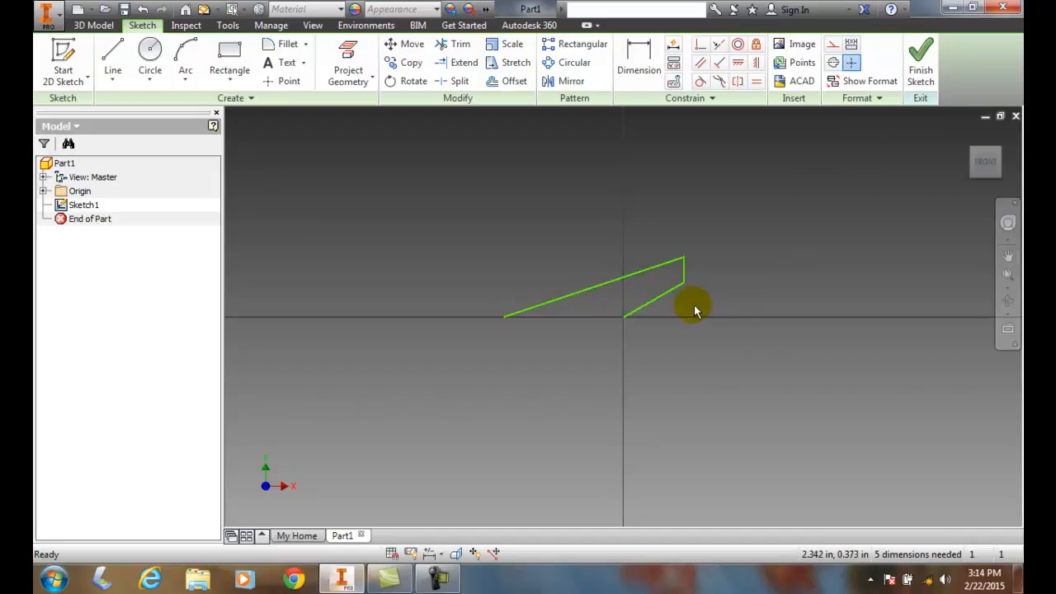
click(919, 59)
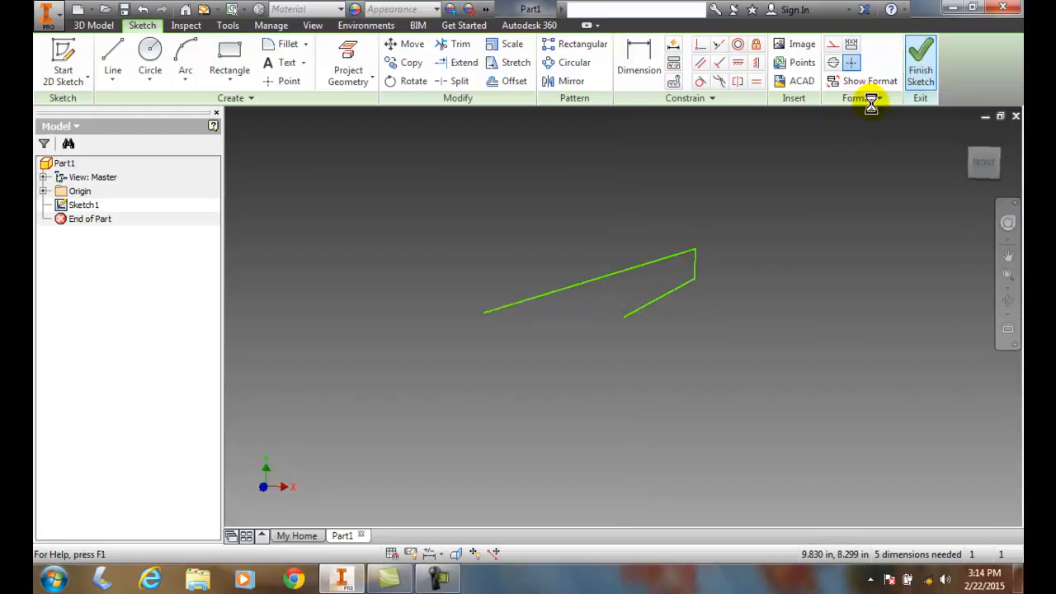
click(711, 282)
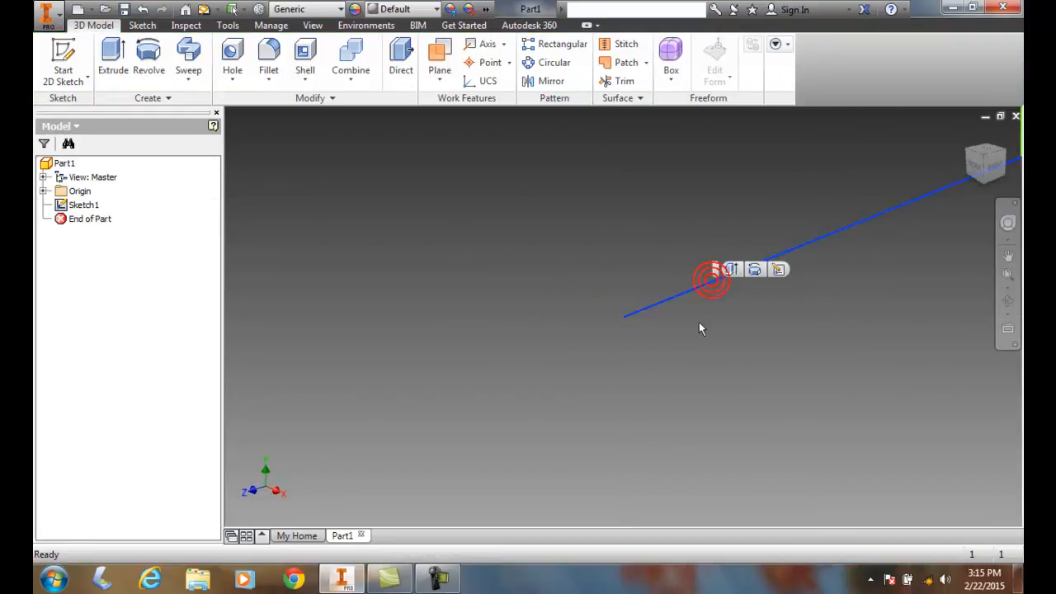